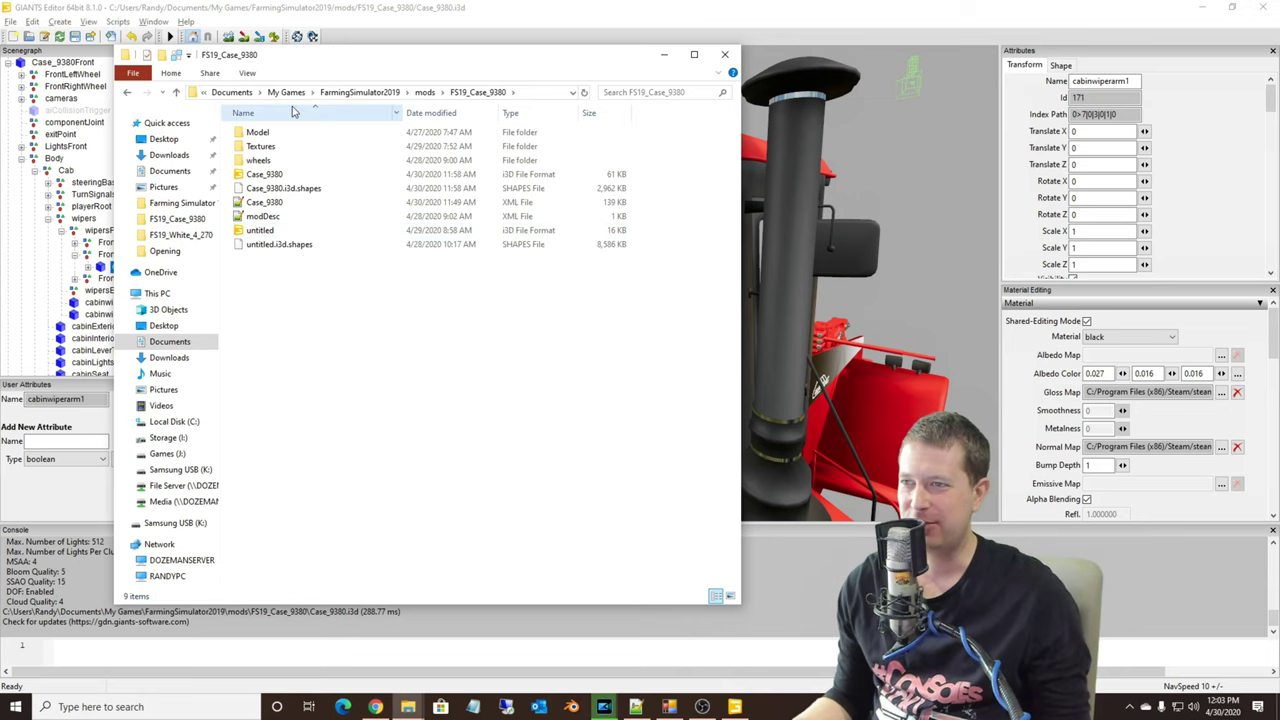
Switch to GIANTS Editor and examine the cab's rear wiper parts, cabinwiperarm4 and cabinwiperarm4wiper, from behind the tractor
click(437, 18)
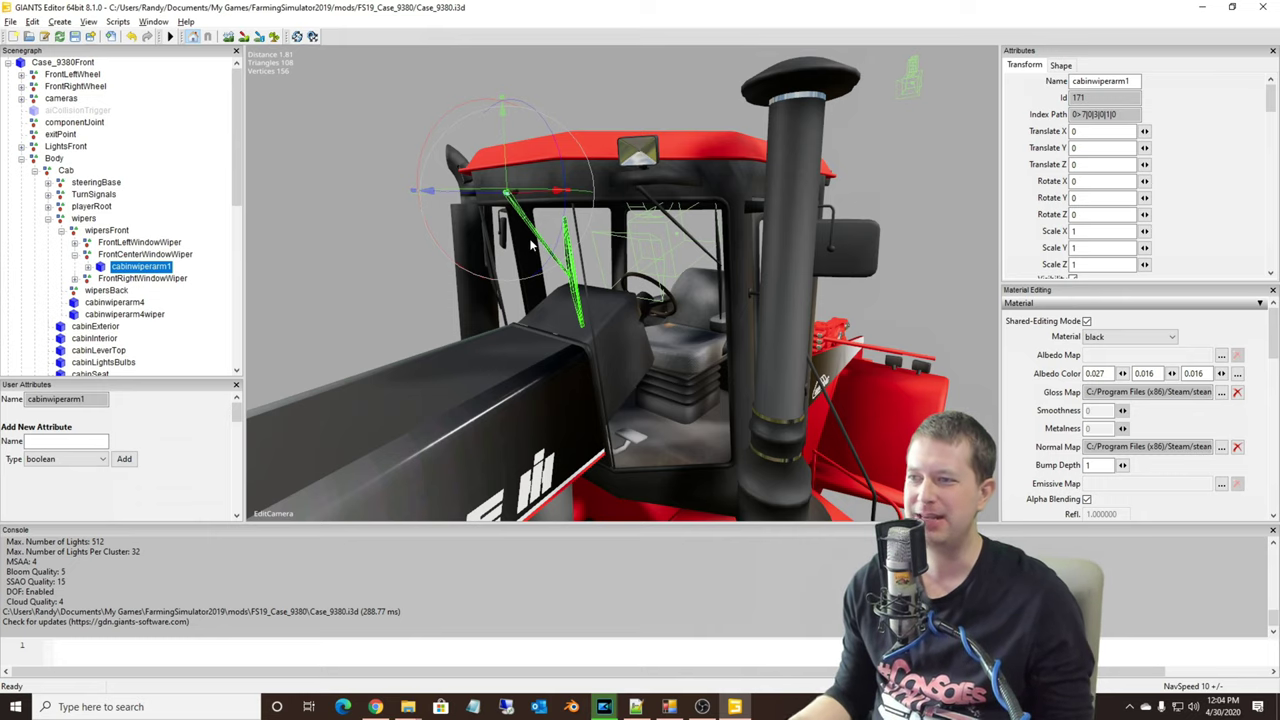
scroll(583, 258, down, 3)
scroll(665, 220, up, 6)
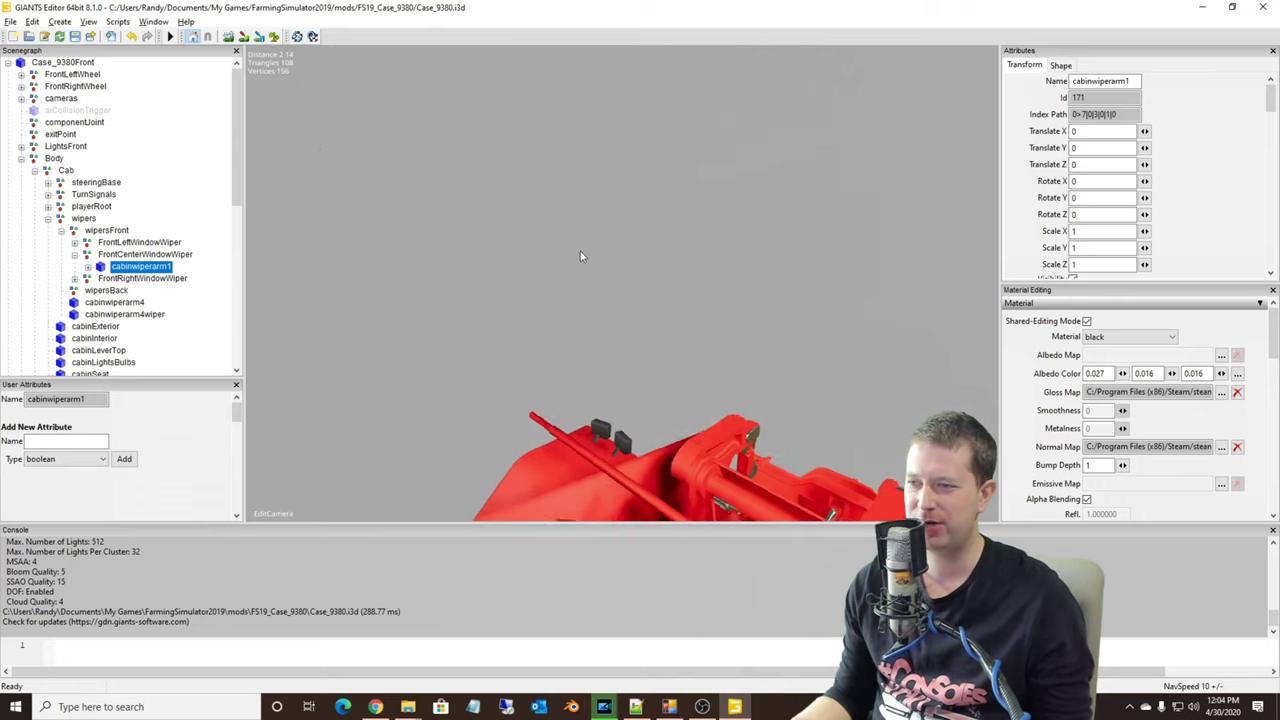
alt+drag(665, 220, 444, 251)
middle_drag(443, 250, 384, 255)
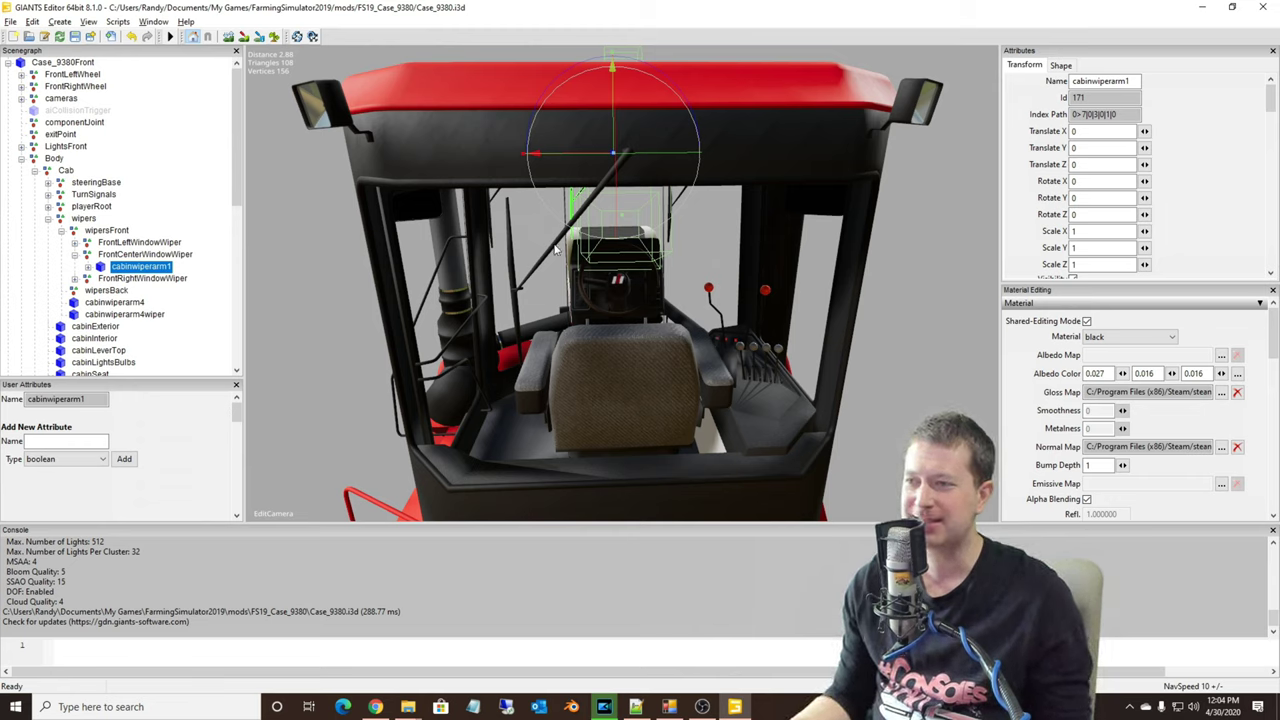
click(581, 215)
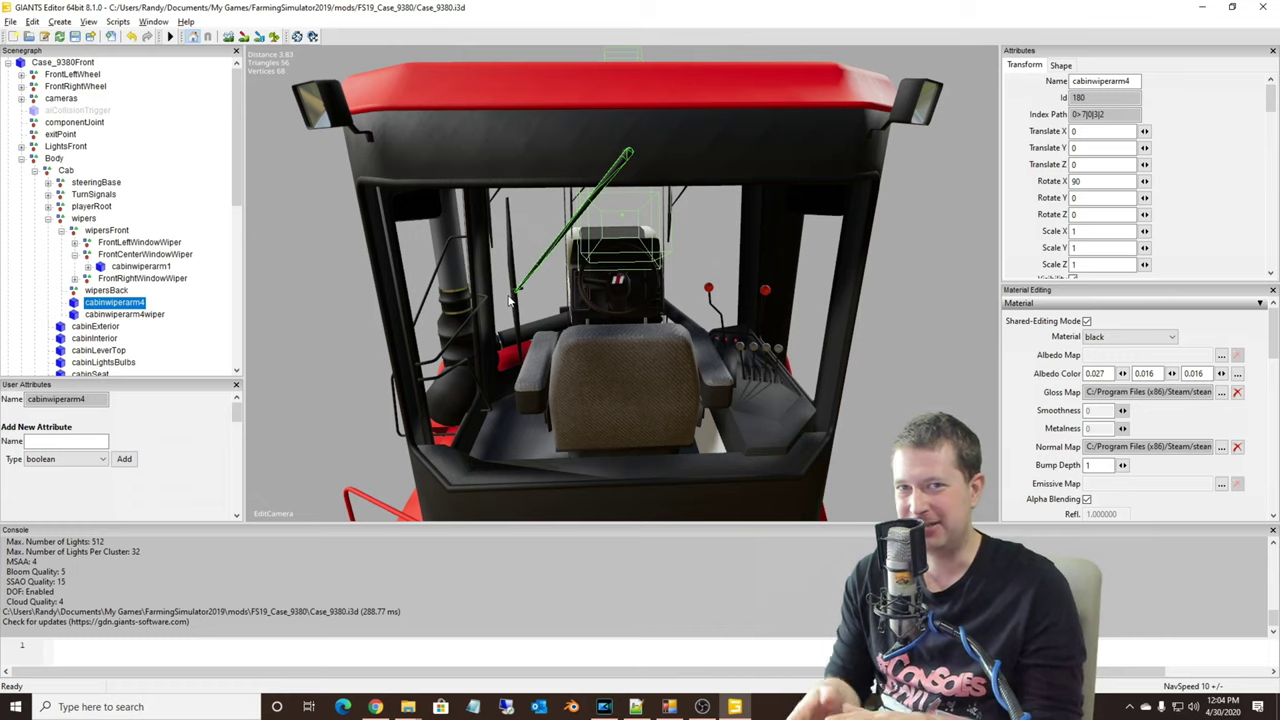
click(110, 315)
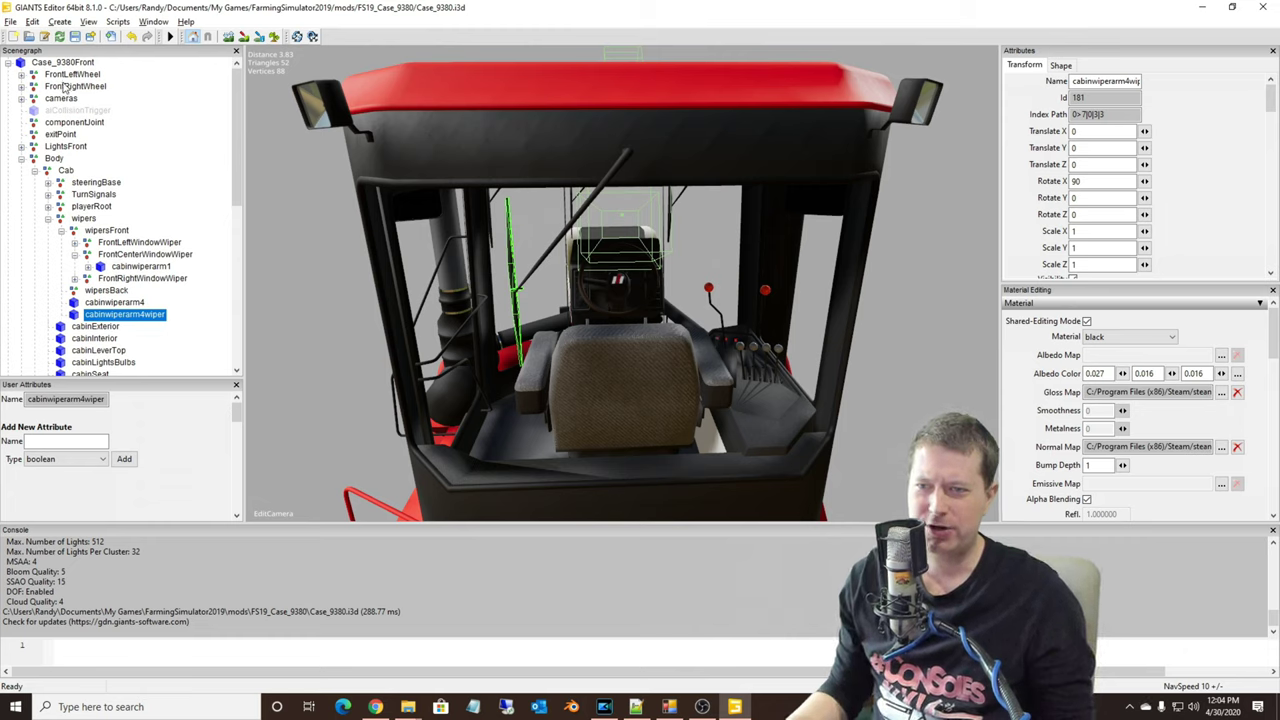
Create a transform group and move it from the scene root into the wipers group
click(59, 21)
click(59, 21)
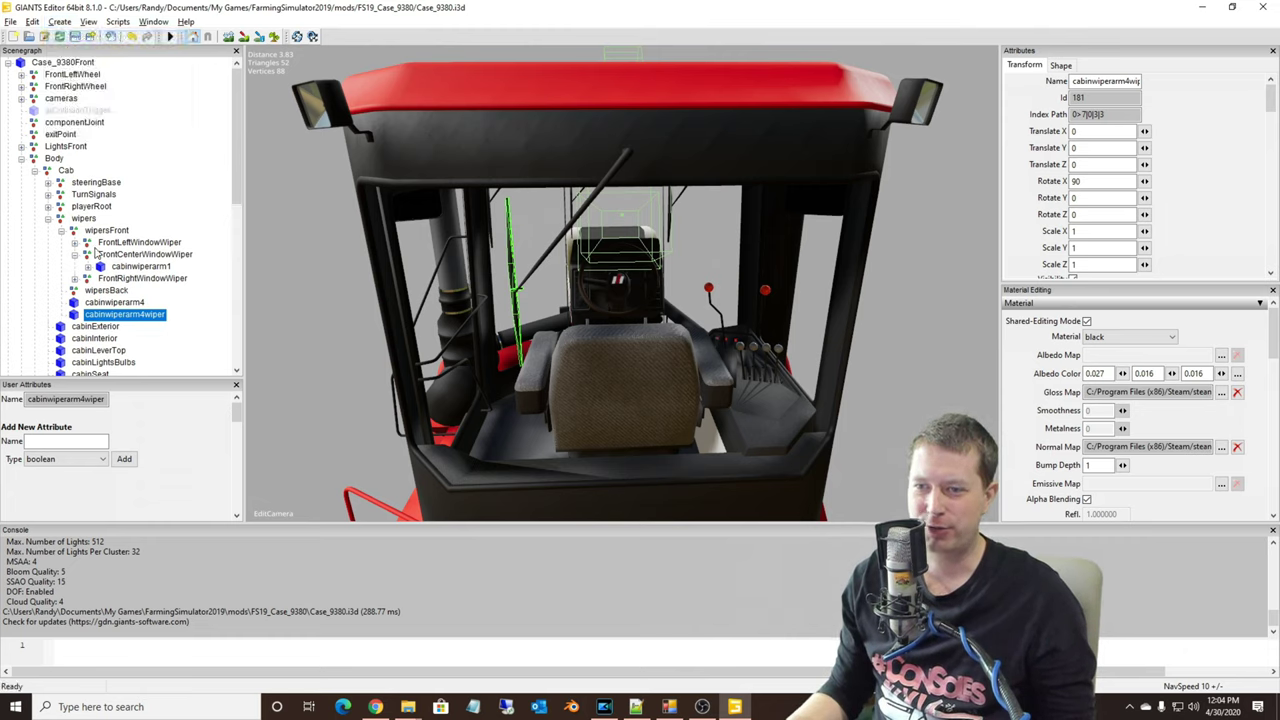
scroll(97, 265, down, 2)
scroll(97, 265, down, 7)
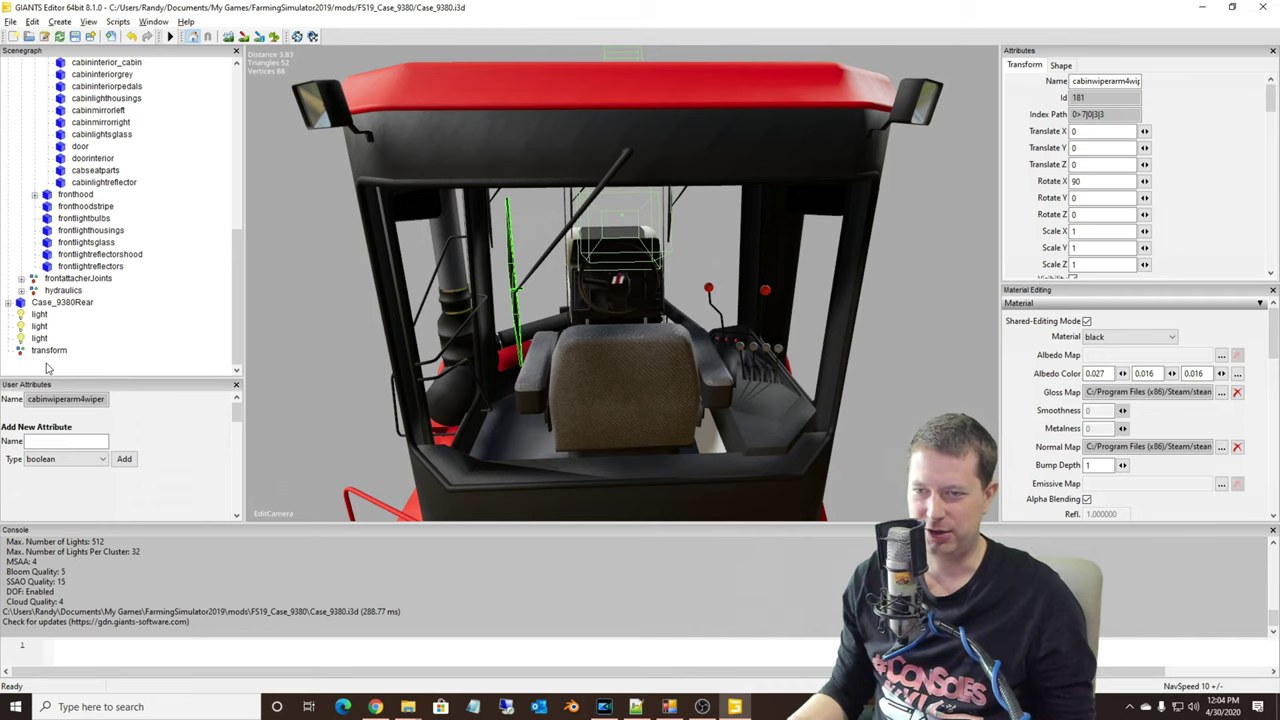
click(48, 351)
scroll(122, 309, up, 8)
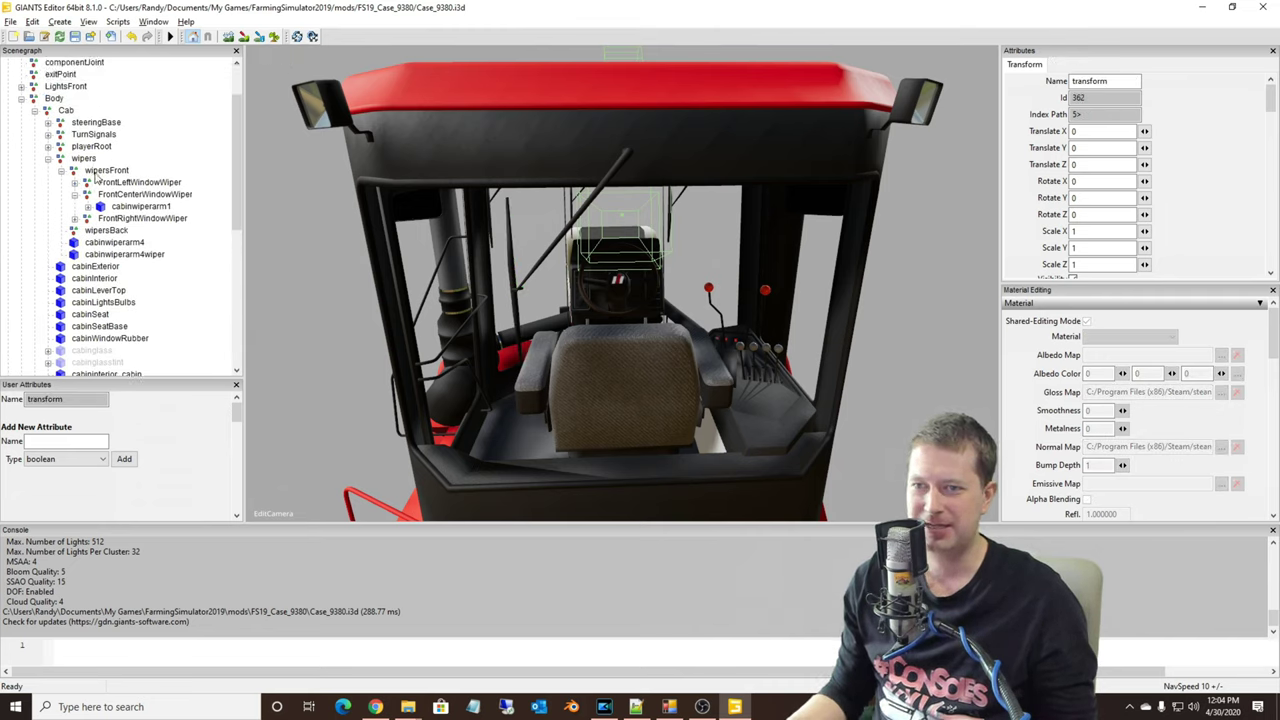
click(106, 170)
click(76, 158)
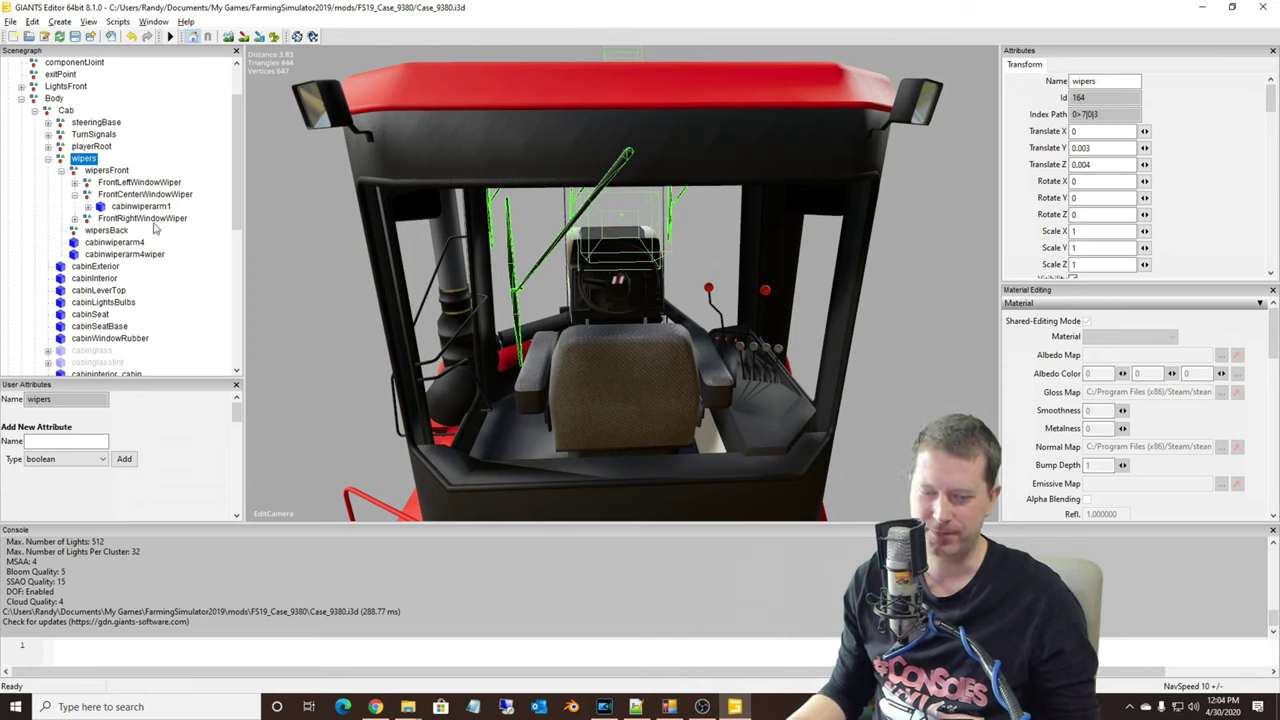
key(ctrl+e)
Nest the new transform group under wipersBack, with the wipersFront group collapsed
click(106, 170)
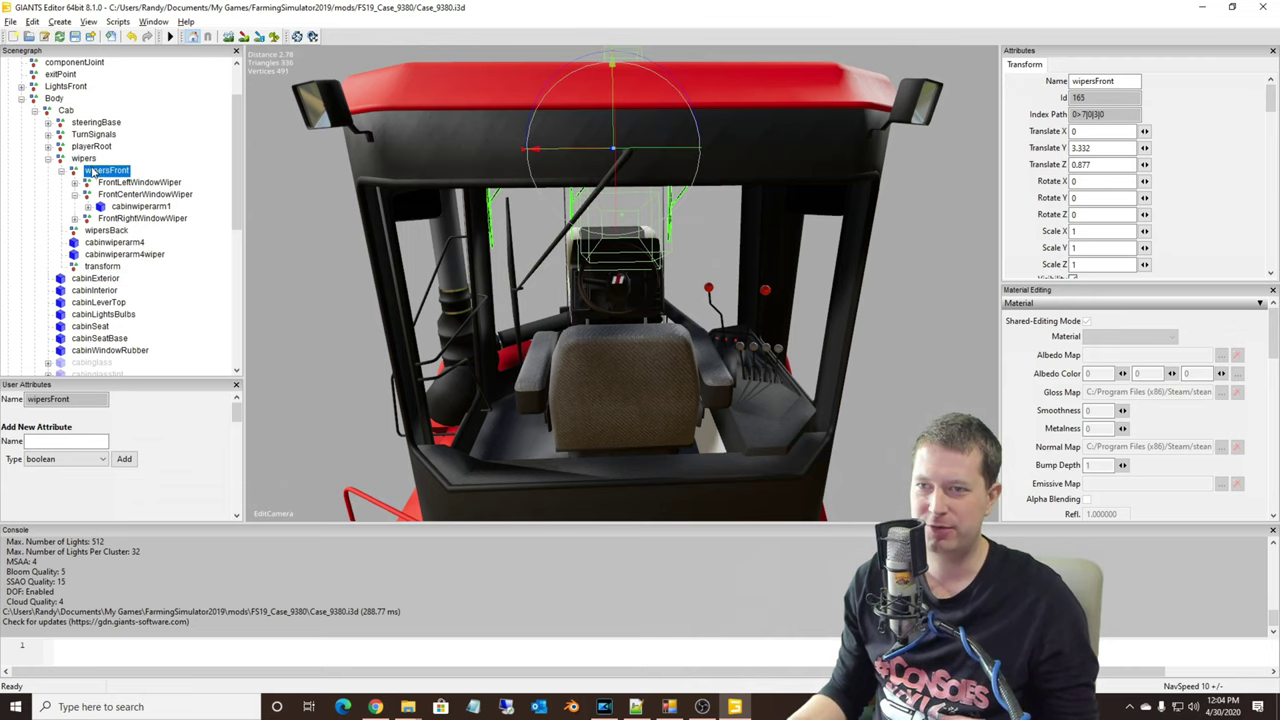
click(62, 171)
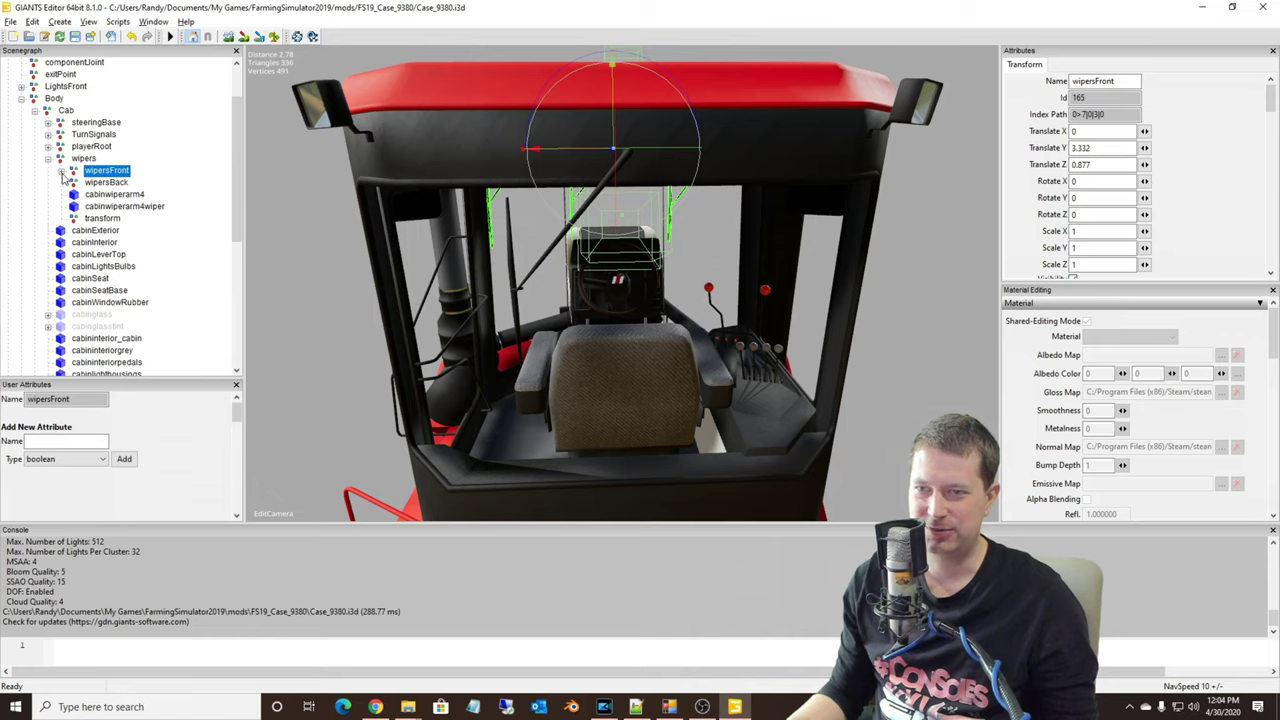
click(104, 182)
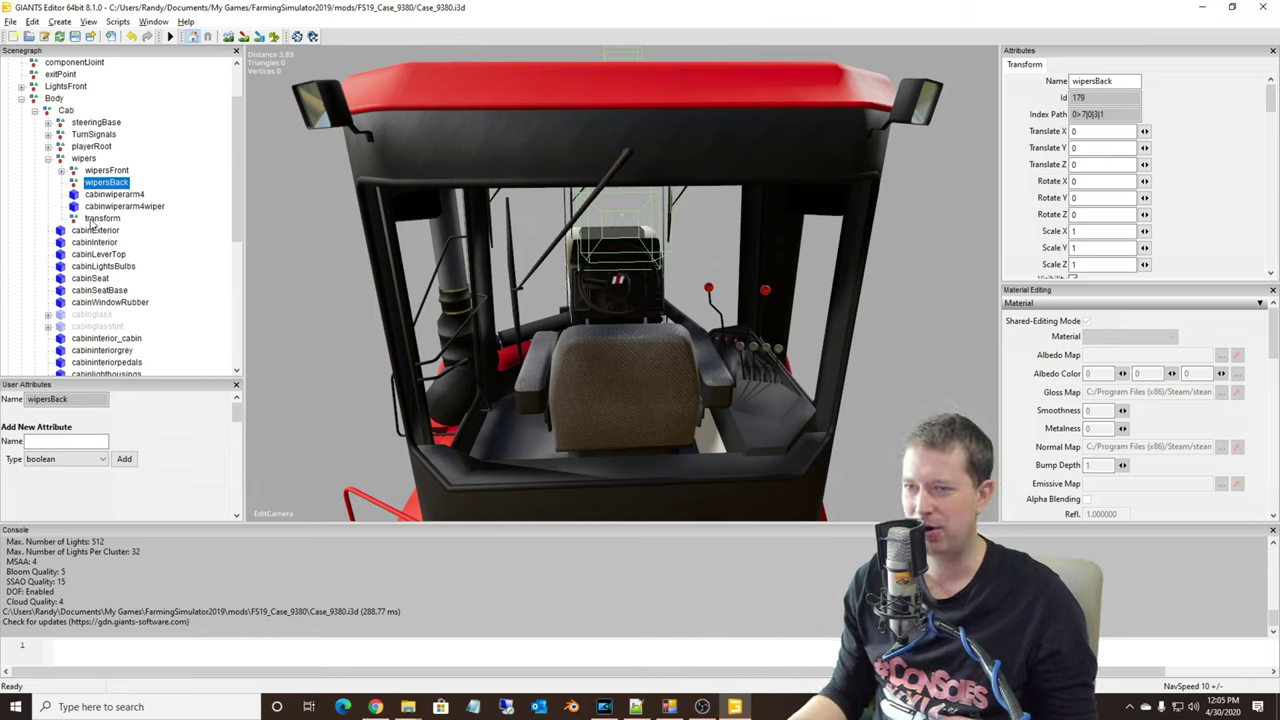
click(100, 219)
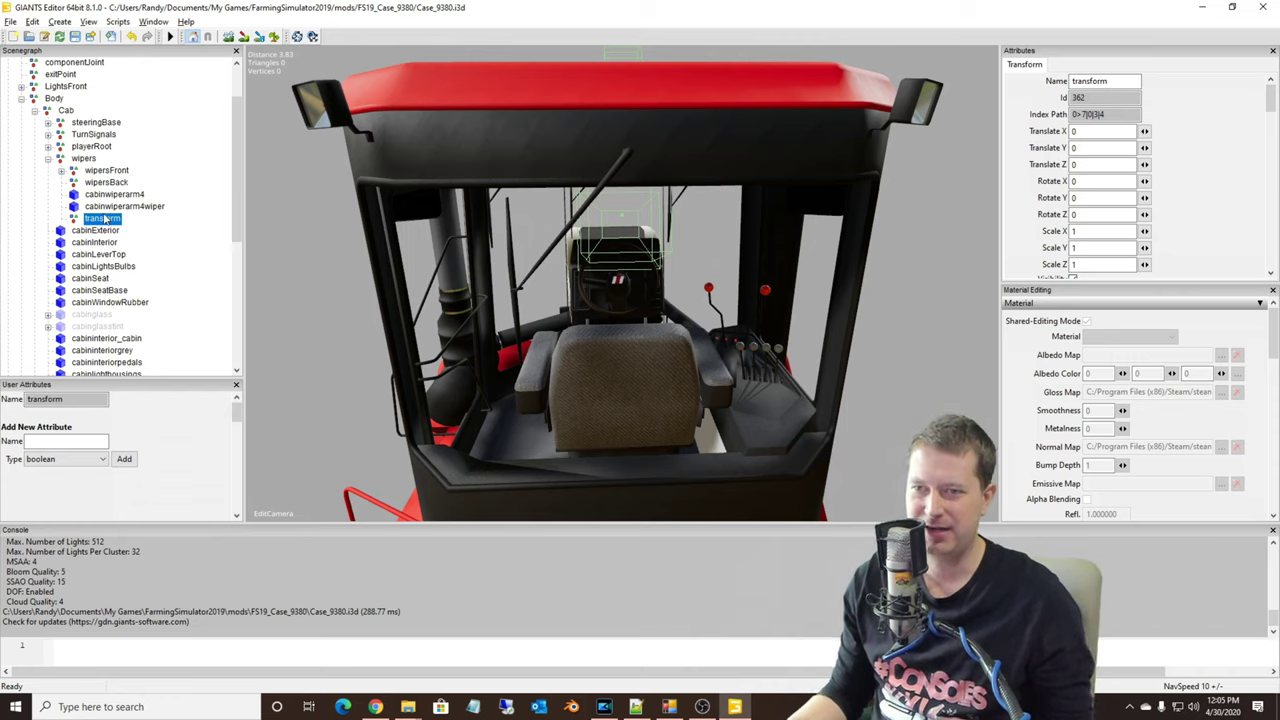
drag(100, 221, 108, 186)
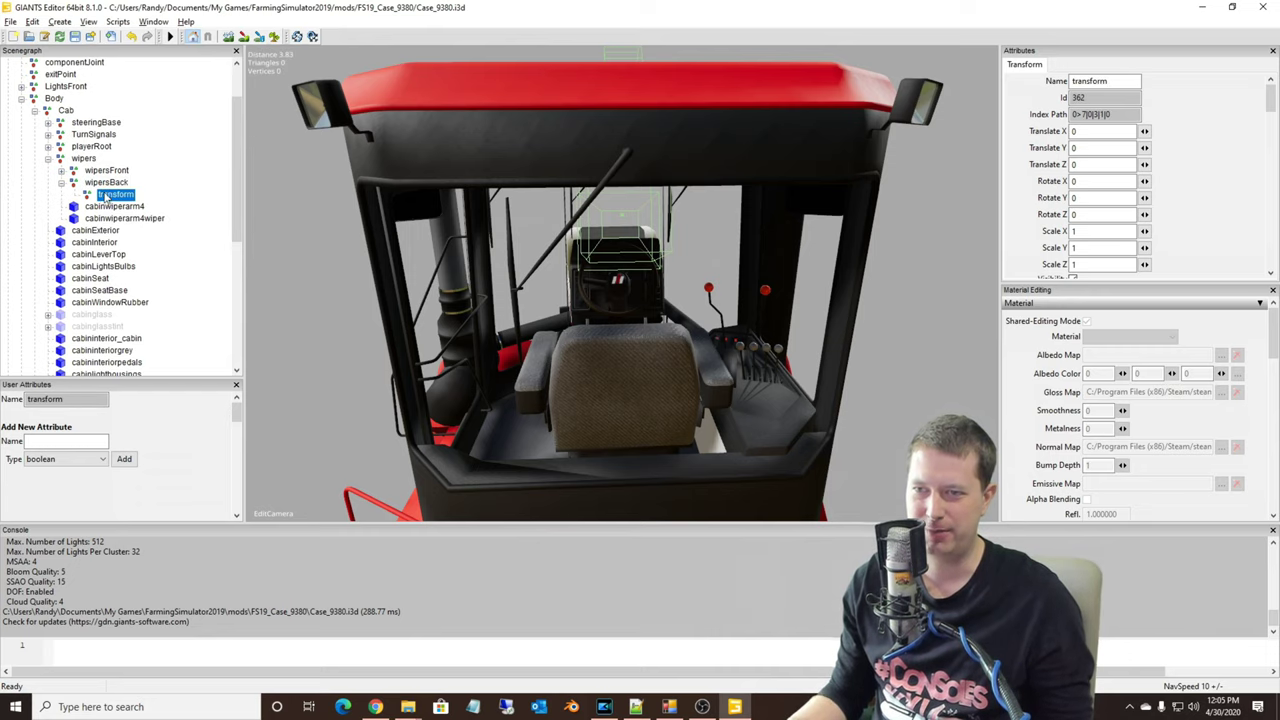
Raise the wipersBack group from the ground to cab height, about 2.897 on Translate Y
key(Up)
scroll(467, 340, down, 4)
scroll(465, 341, up, 4)
alt+drag(465, 341, 707, 331)
scroll(681, 289, down, 4)
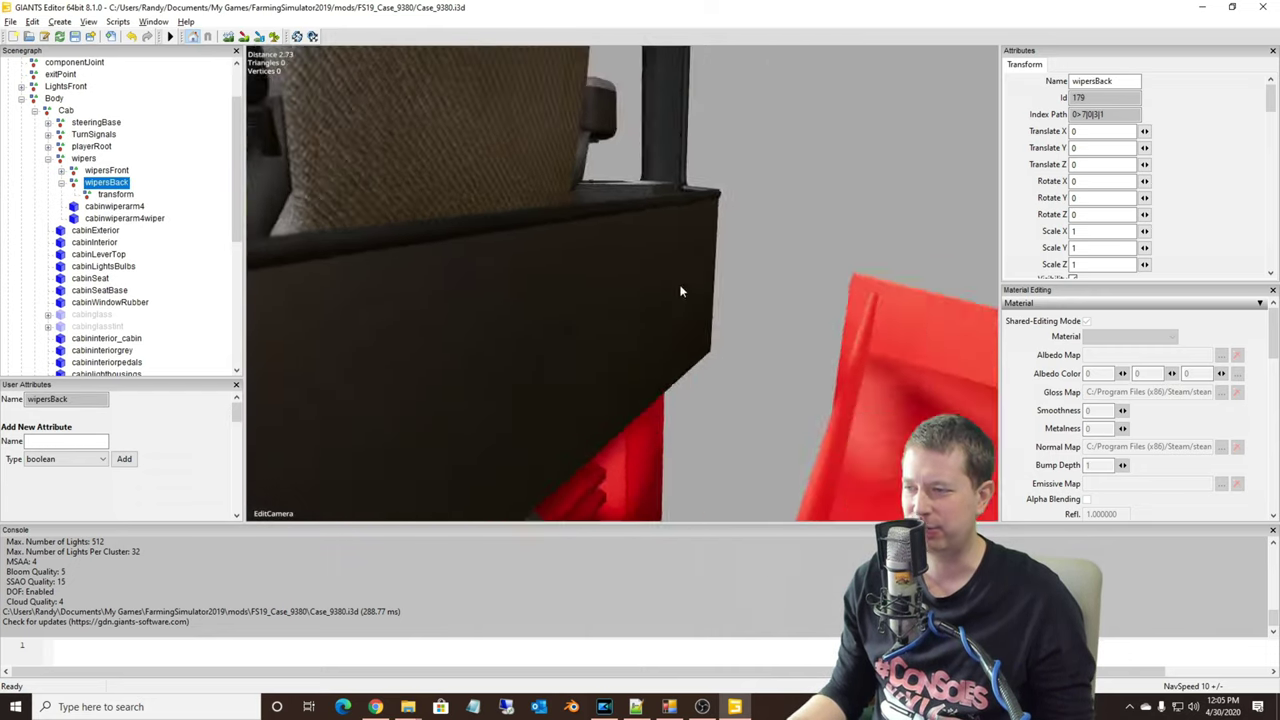
middle_drag(707, 332, 755, 272)
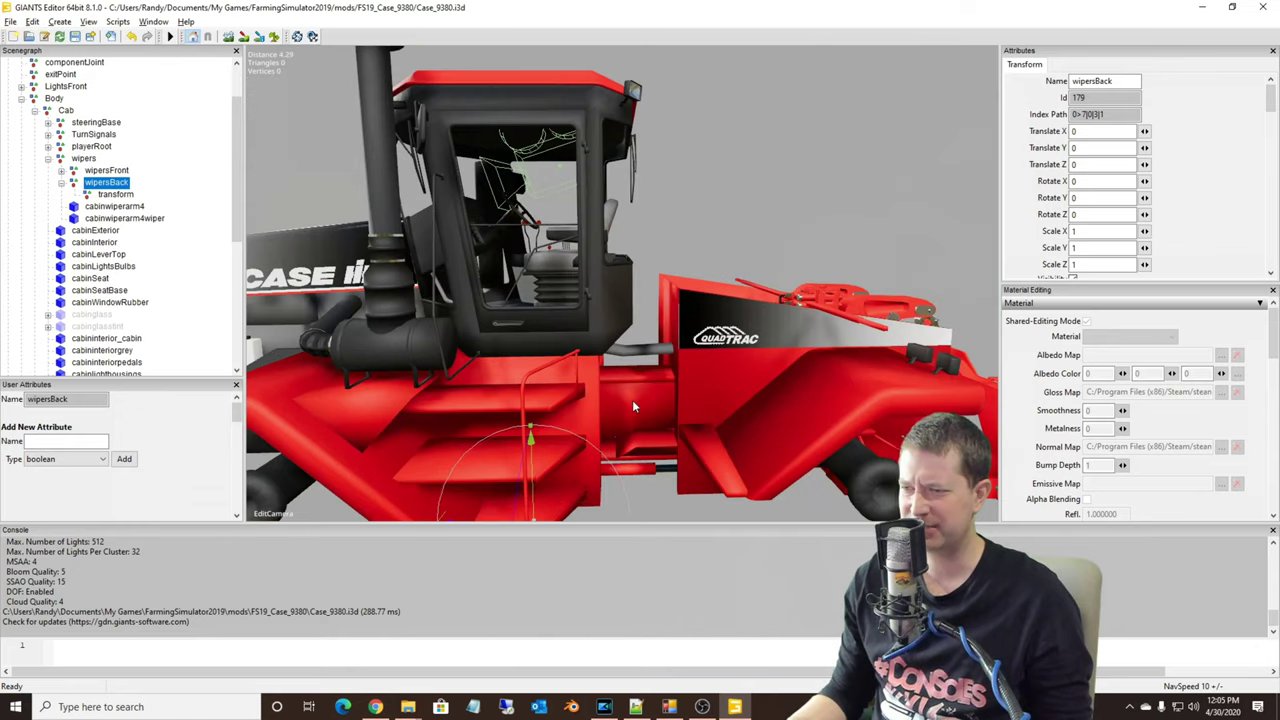
drag(532, 472, 525, 143)
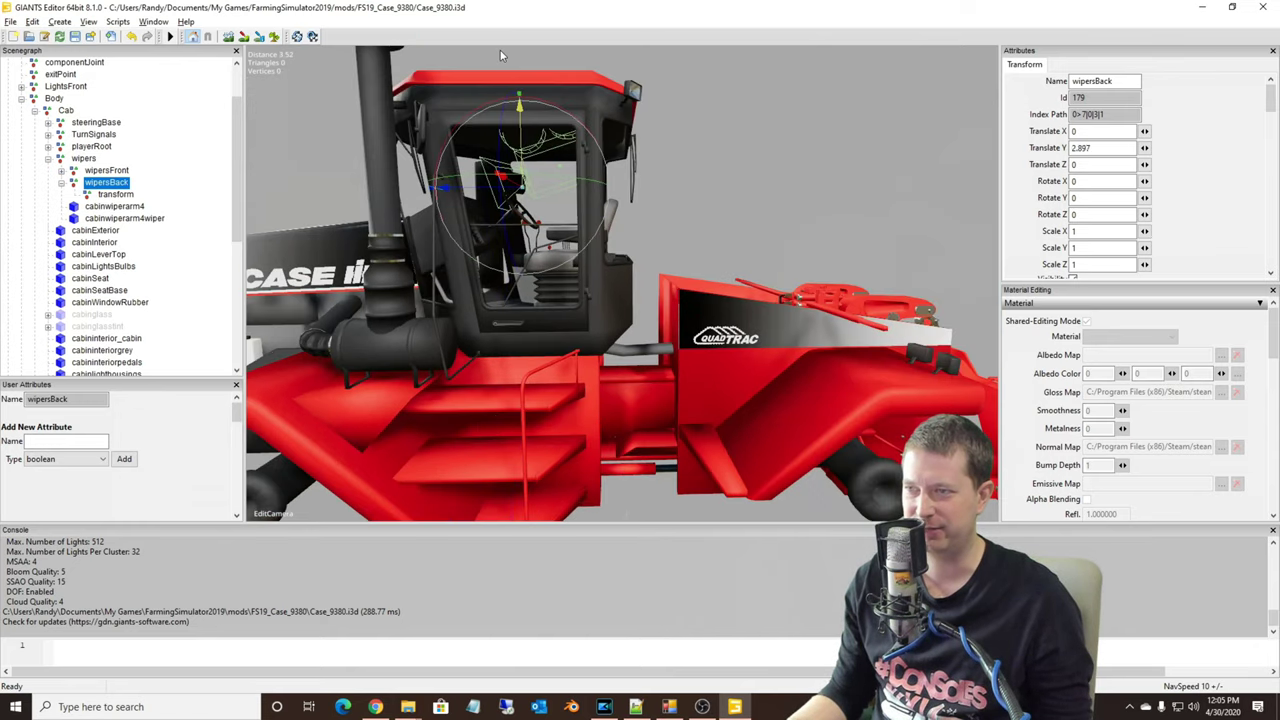
Move the wipersBack group up and back to the cab's rear edge, at about Y 3.251 and Z -0.761
scroll(527, 140, down, 4)
scroll(535, 126, up, 5)
middle_drag(535, 127, 396, 175)
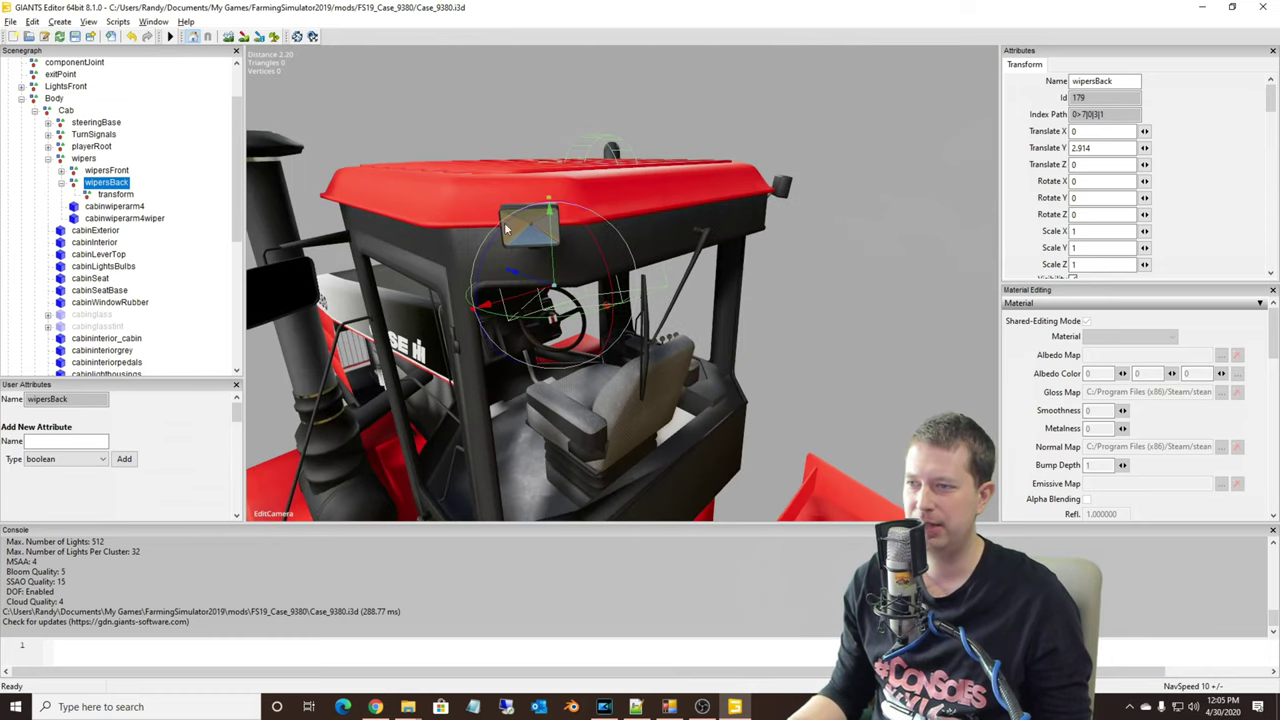
drag(548, 254, 732, 266)
alt+drag(732, 266, 778, 324)
middle_drag(777, 324, 595, 238)
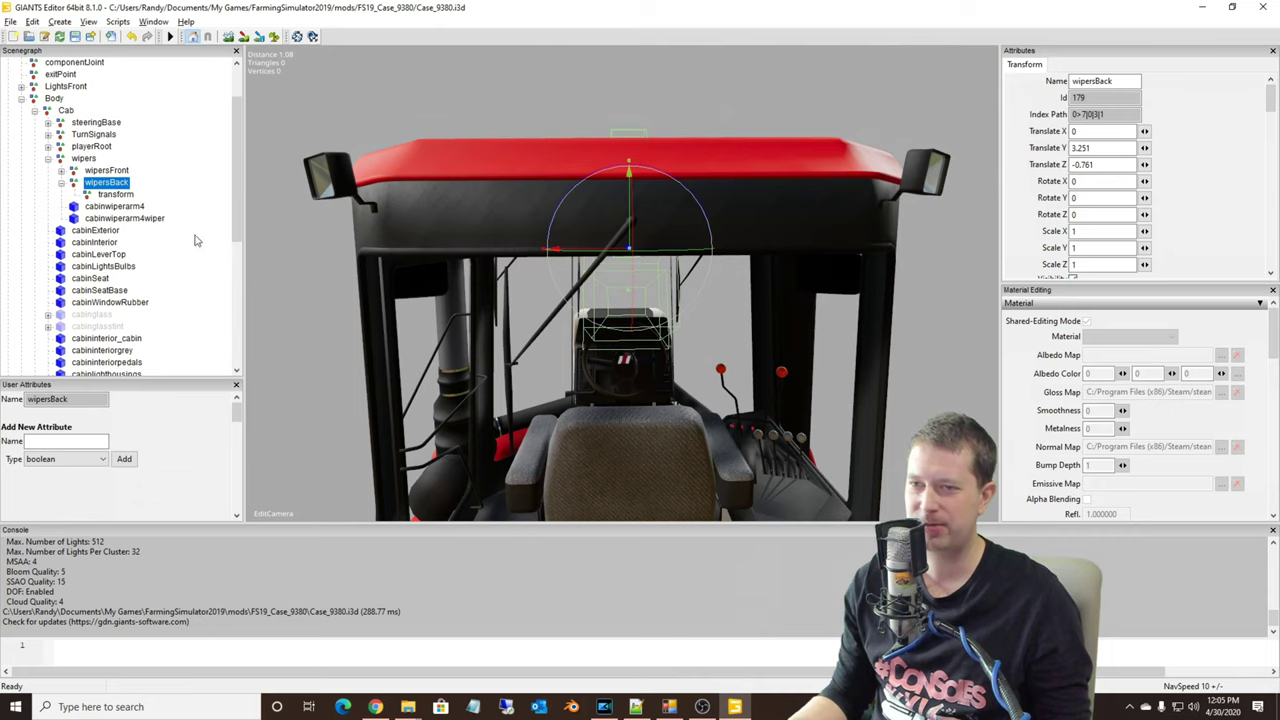
Rename the transform group under wipersBack as RearCenterWindowWiper and shift it to about -0.138 on Translate Z, near the rear wiper's pivot
click(115, 194)
scroll(376, 287, down, 3)
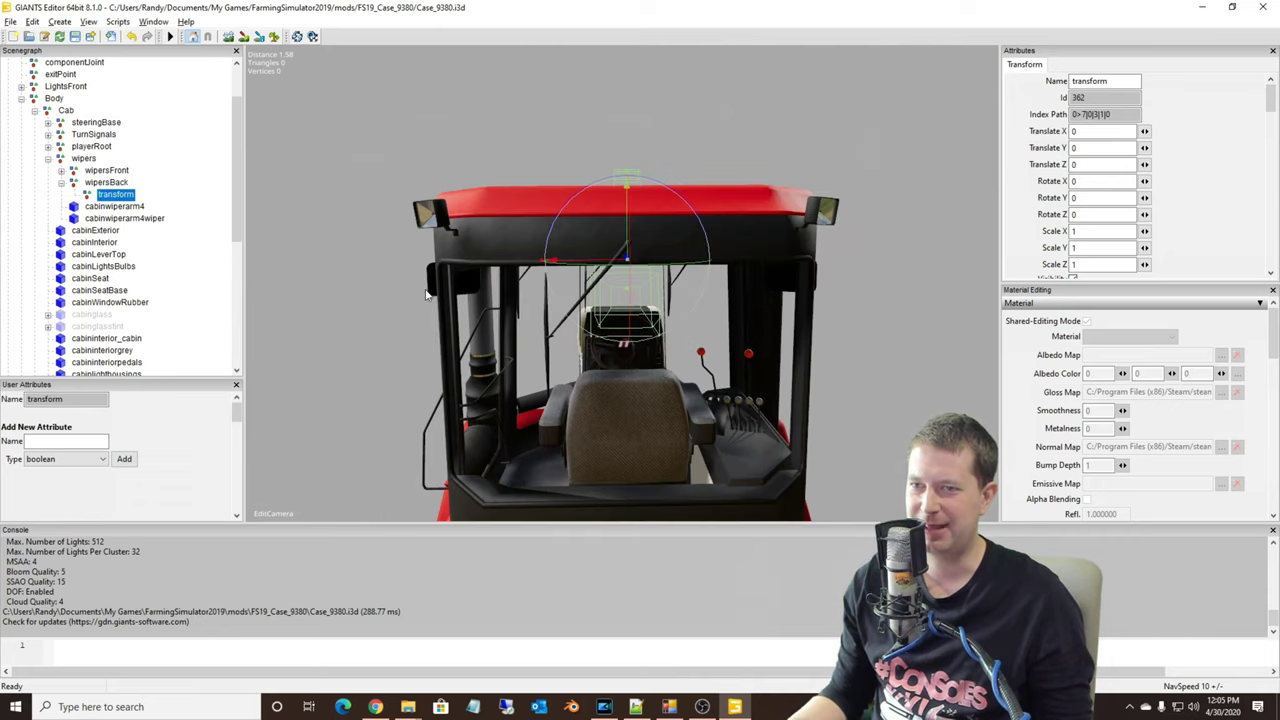
scroll(432, 274, up, 2)
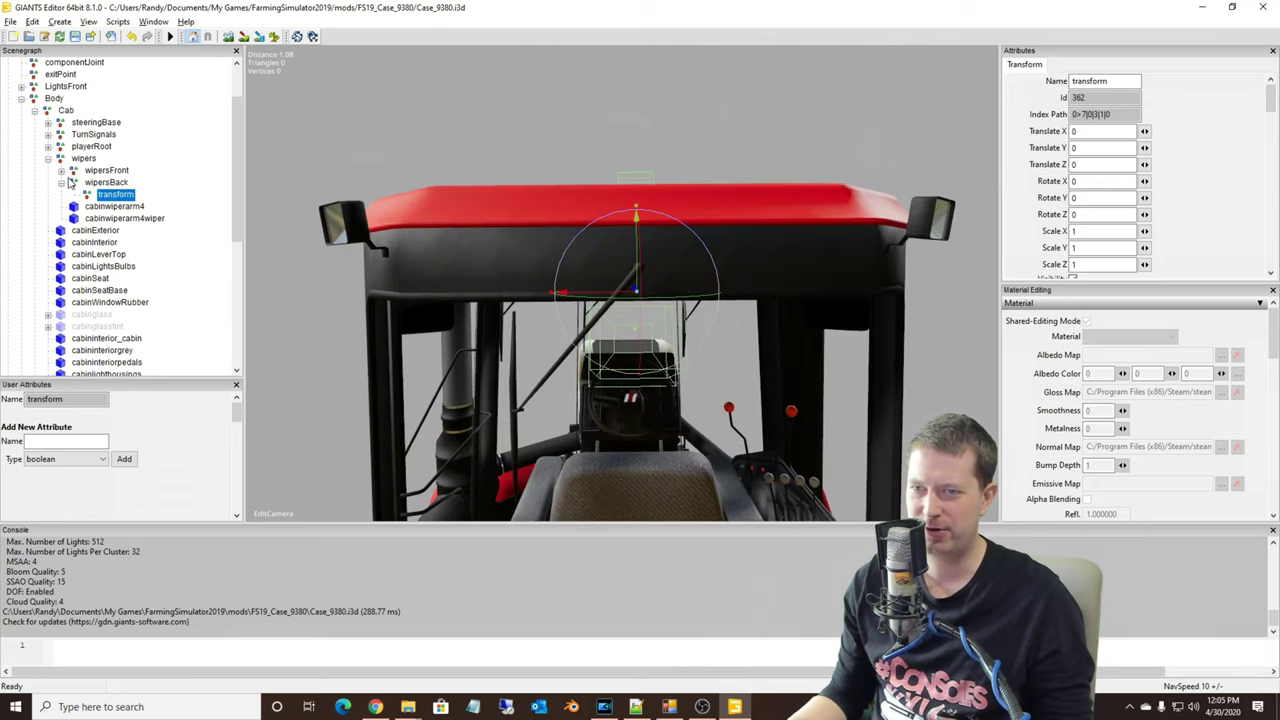
click(61, 172)
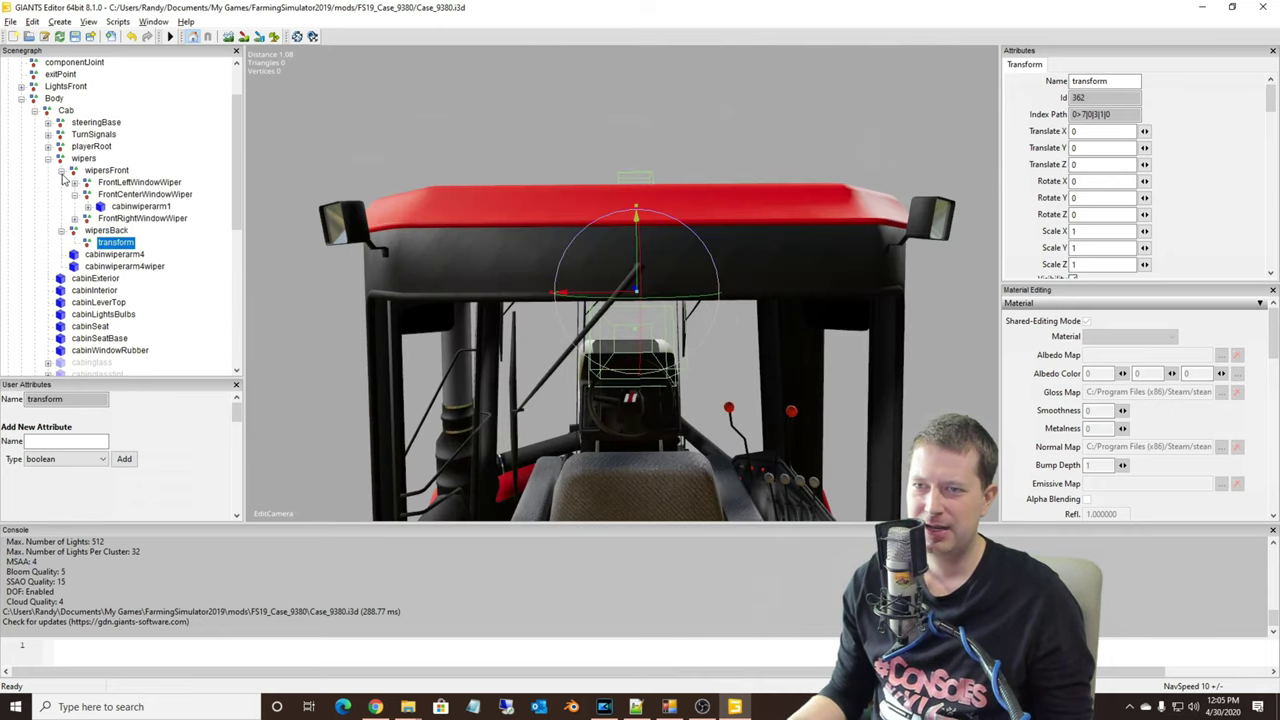
click(125, 183)
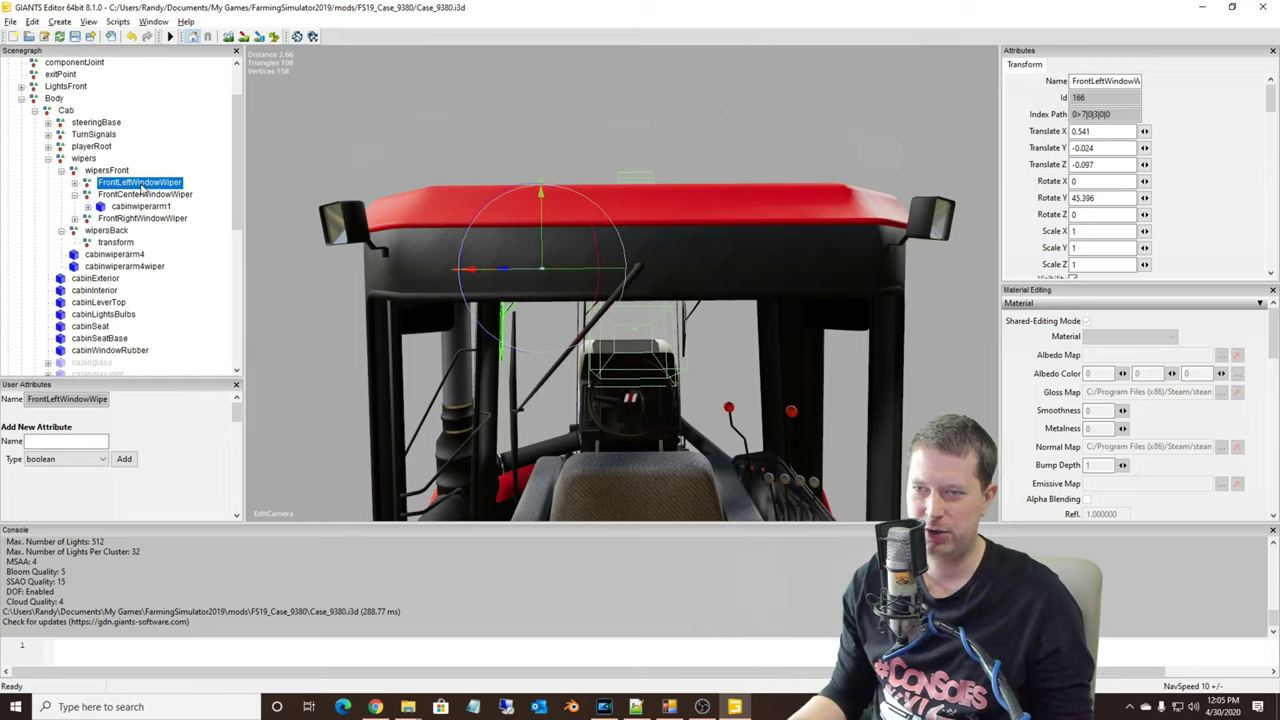
click(114, 243)
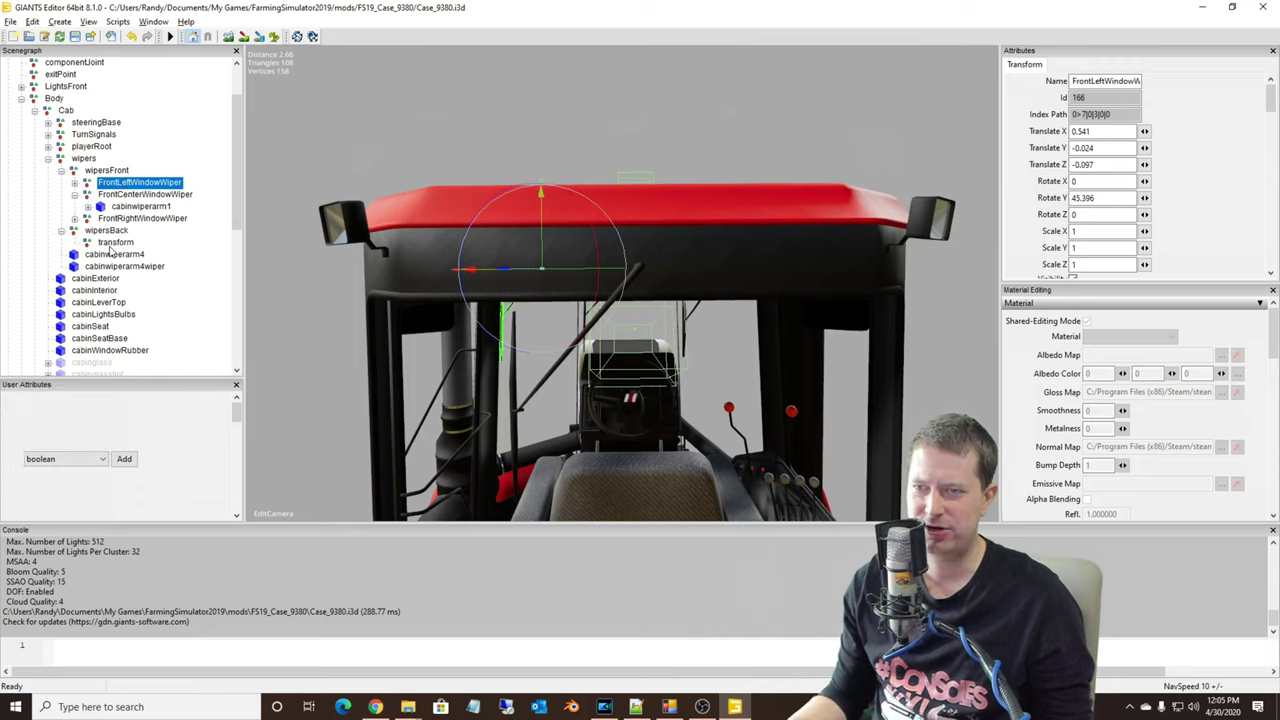
double_click(1105, 81)
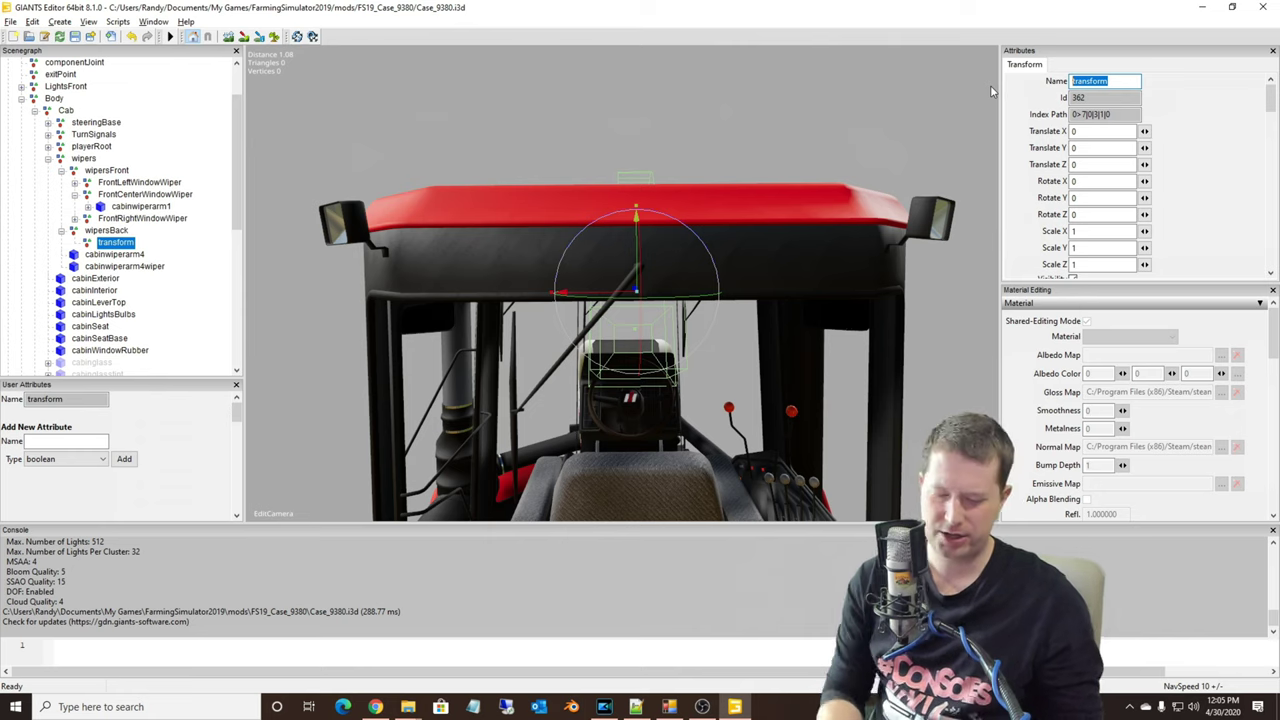
text(RearCent)
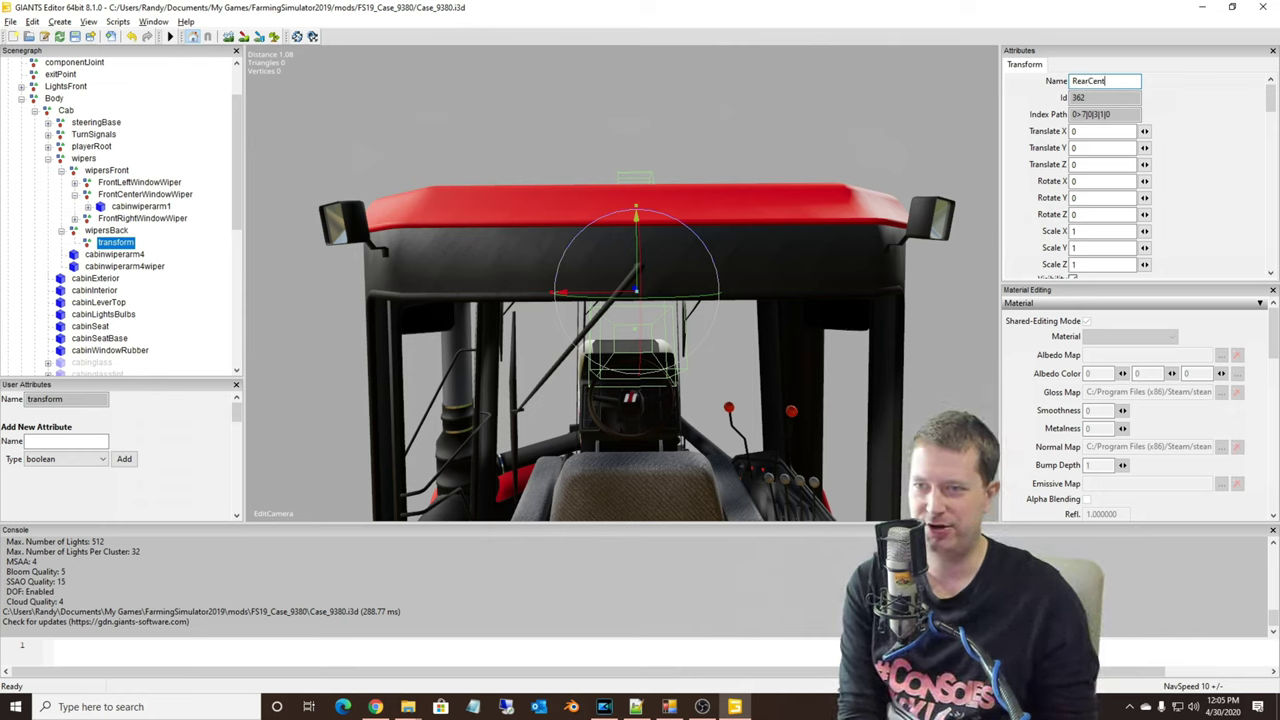
text(erWindowWiper)
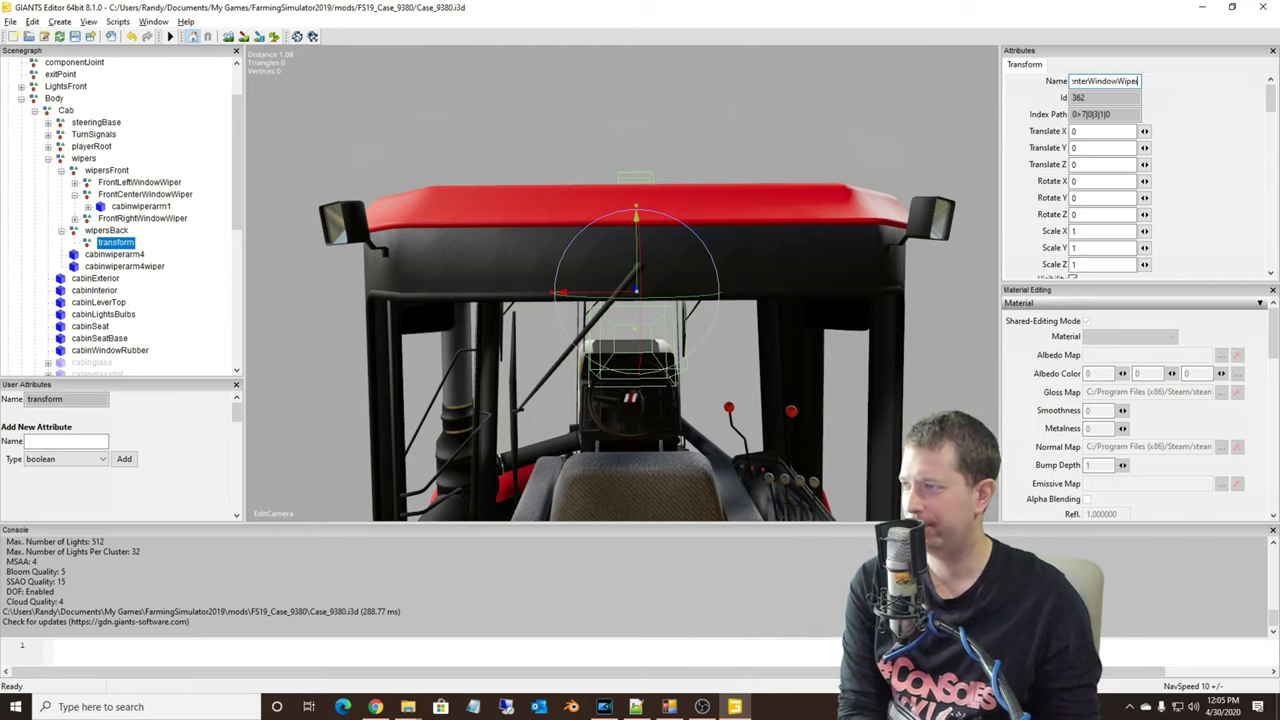
key(Return)
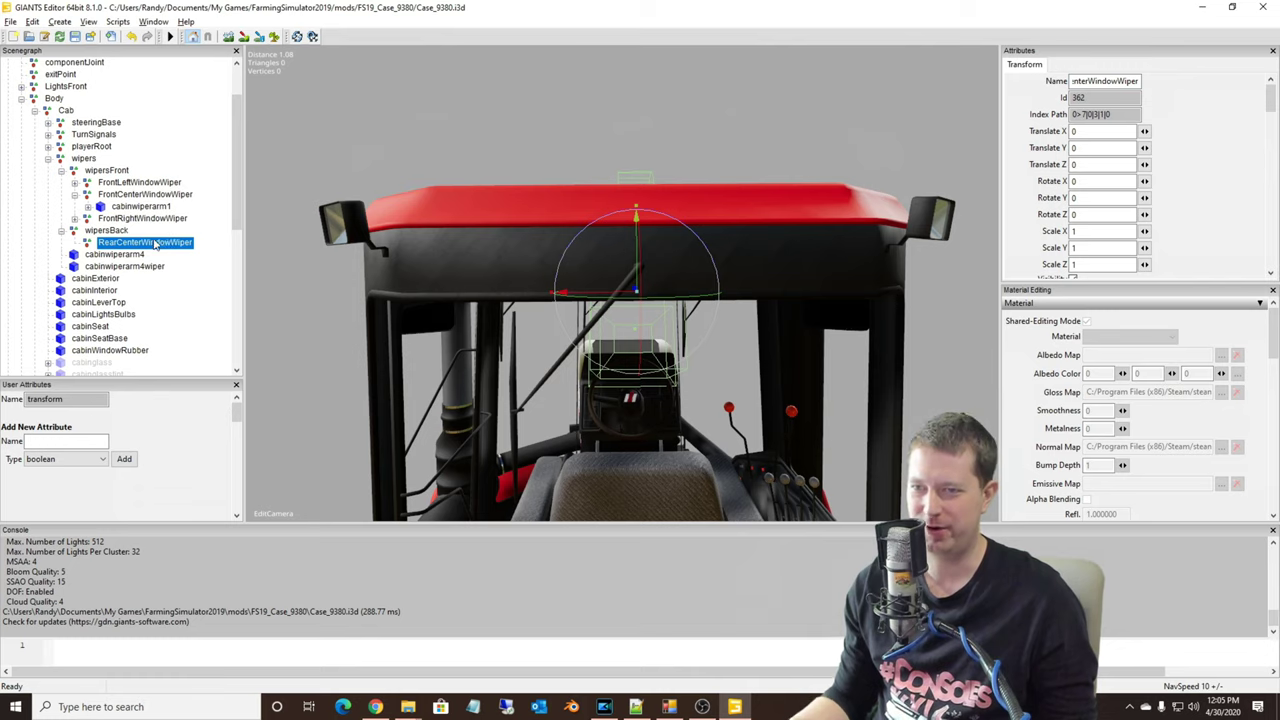
middle_drag(634, 286, 745, 245)
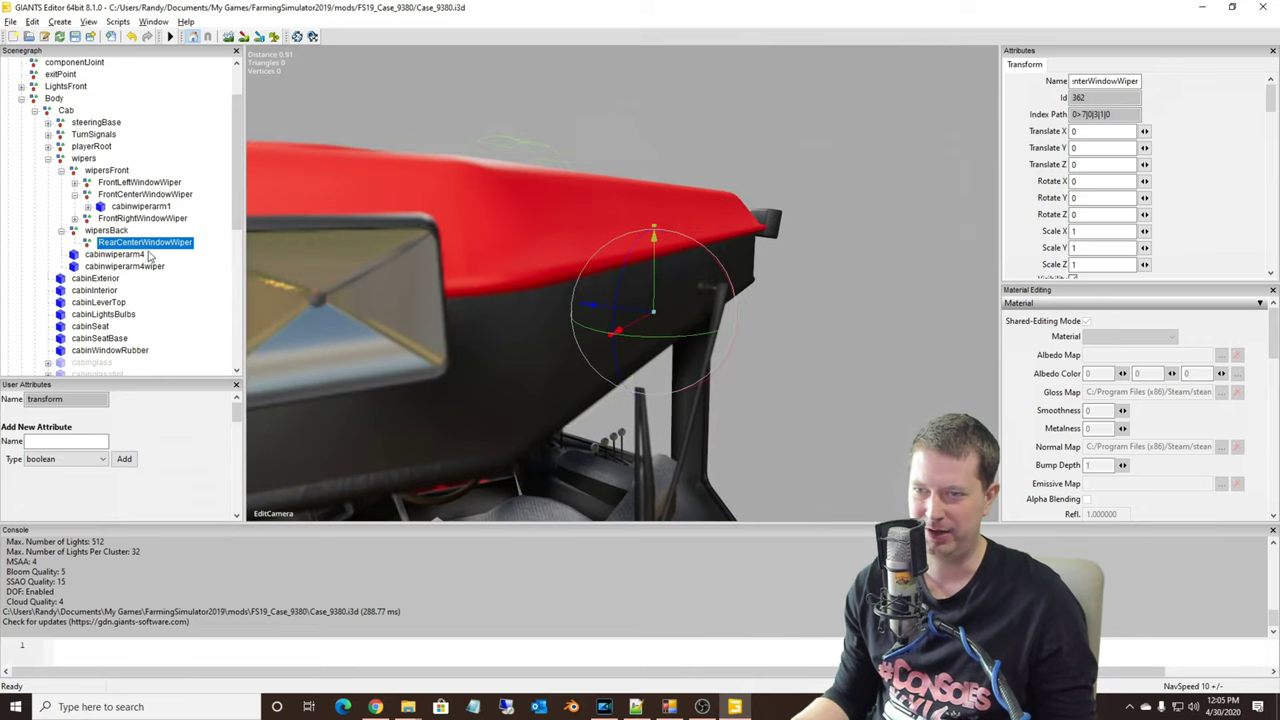
drag(615, 316, 679, 320)
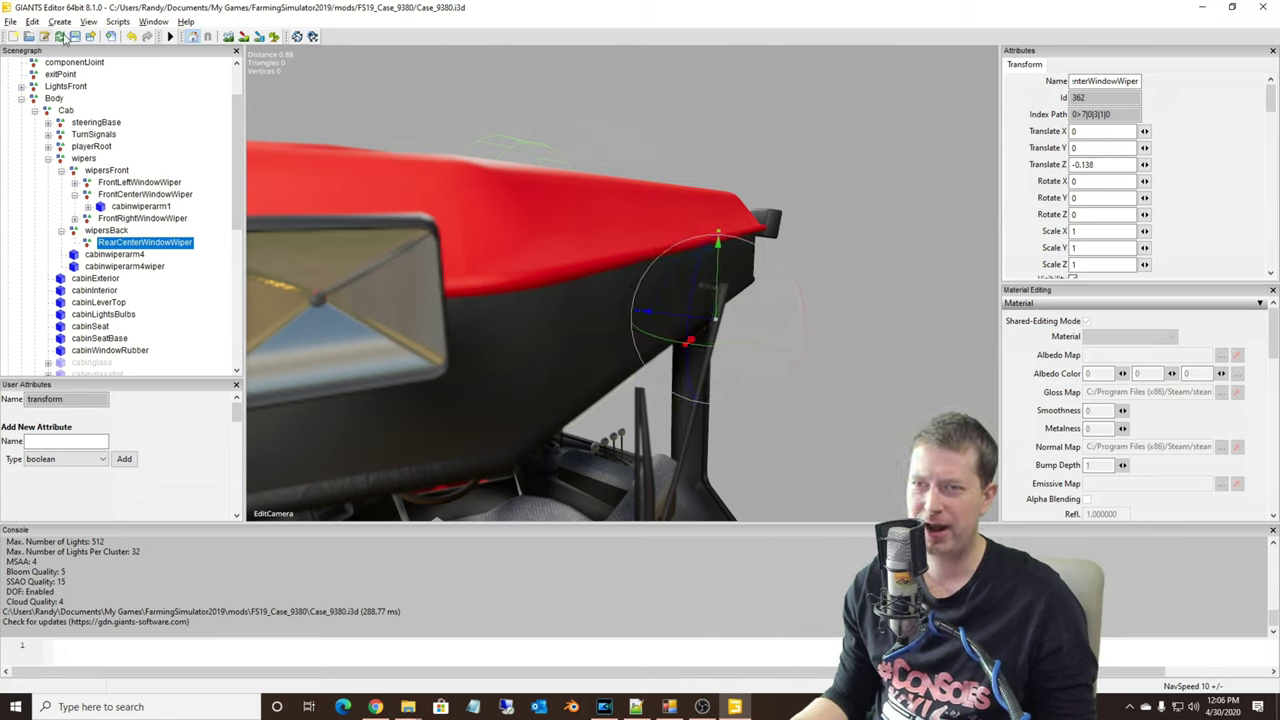
Create a cube primitive in the scene
click(59, 21)
mouse_move(90, 125)
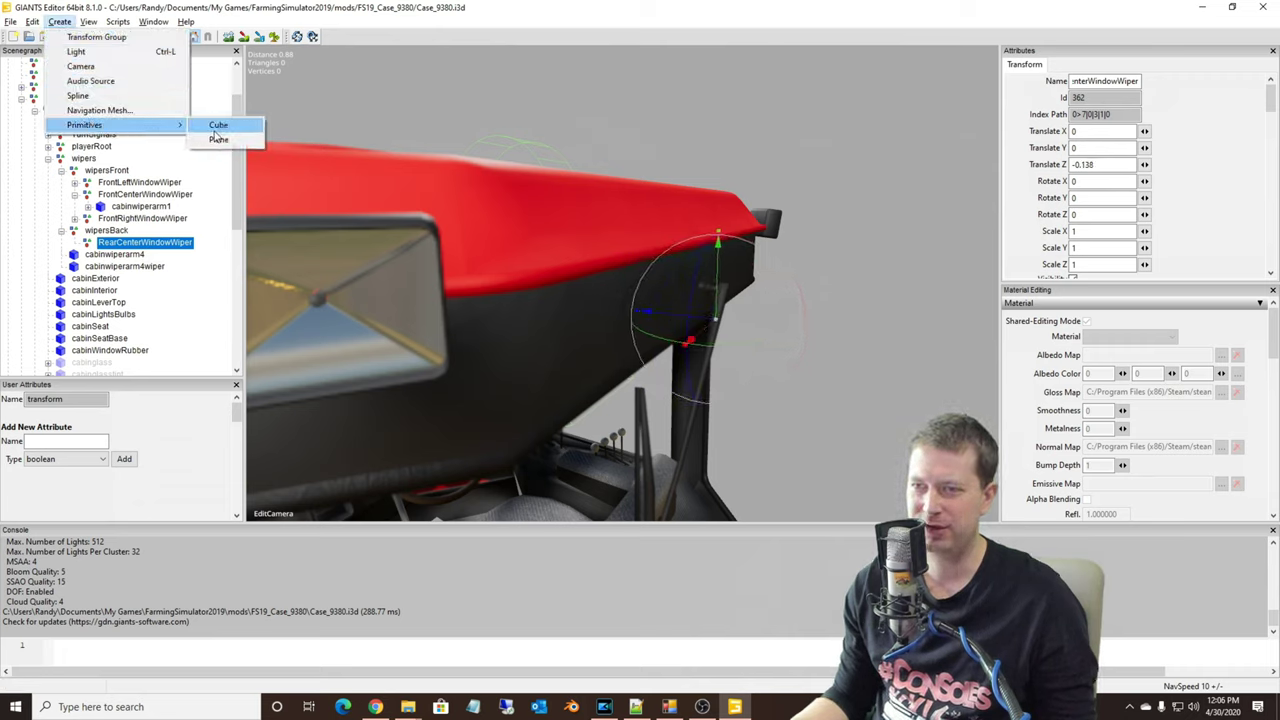
click(222, 125)
scroll(137, 271, down, 8)
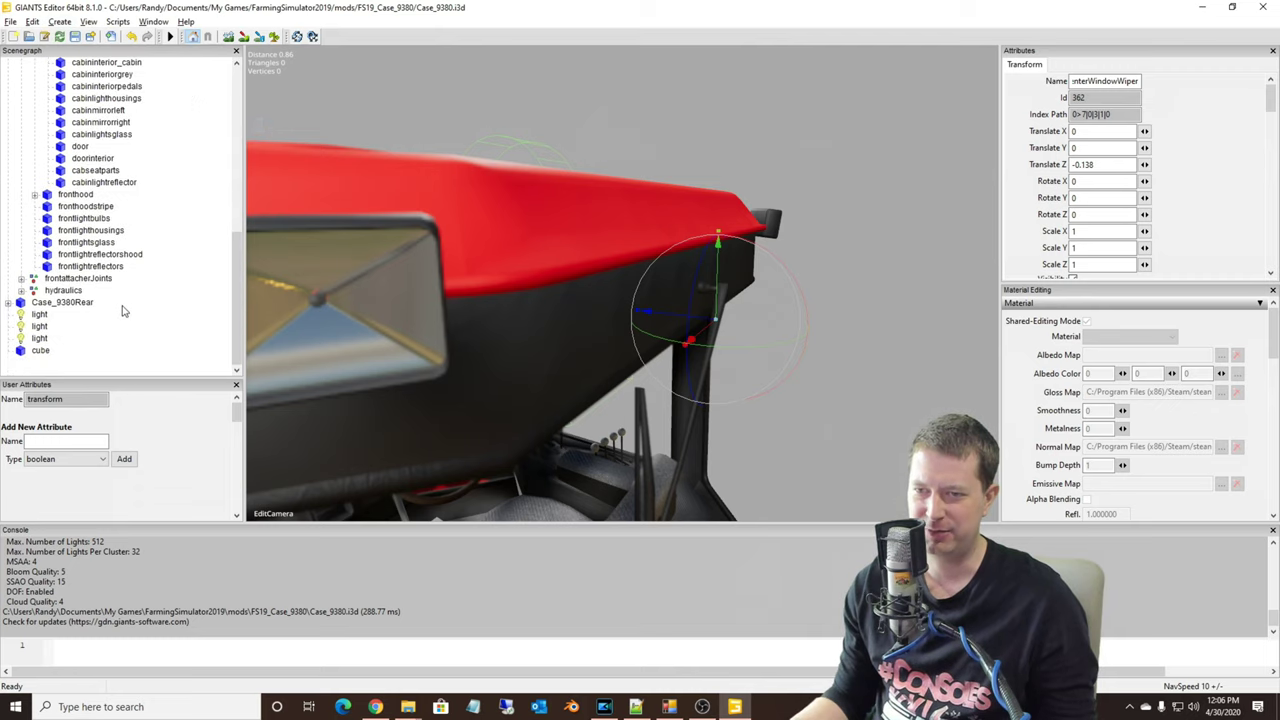
Scale the new cube down uniformly to about 0.479
click(36, 352)
key(f)
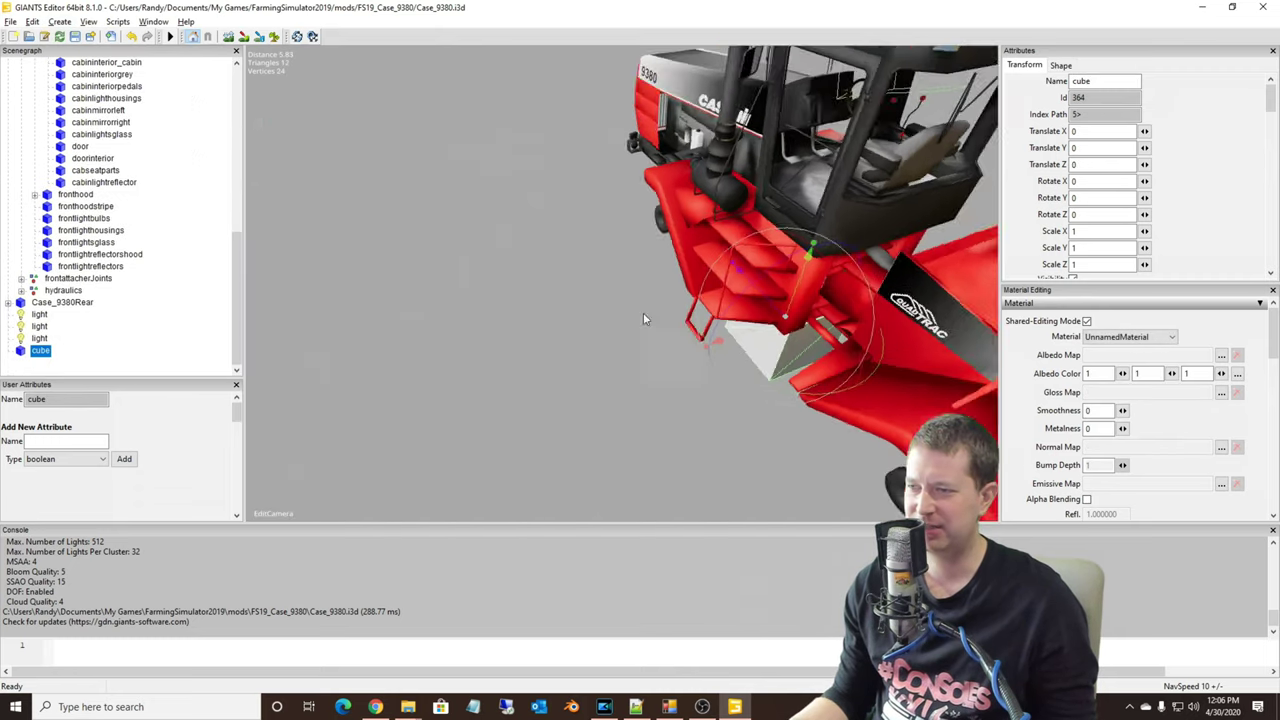
alt+drag(730, 289, 903, 288)
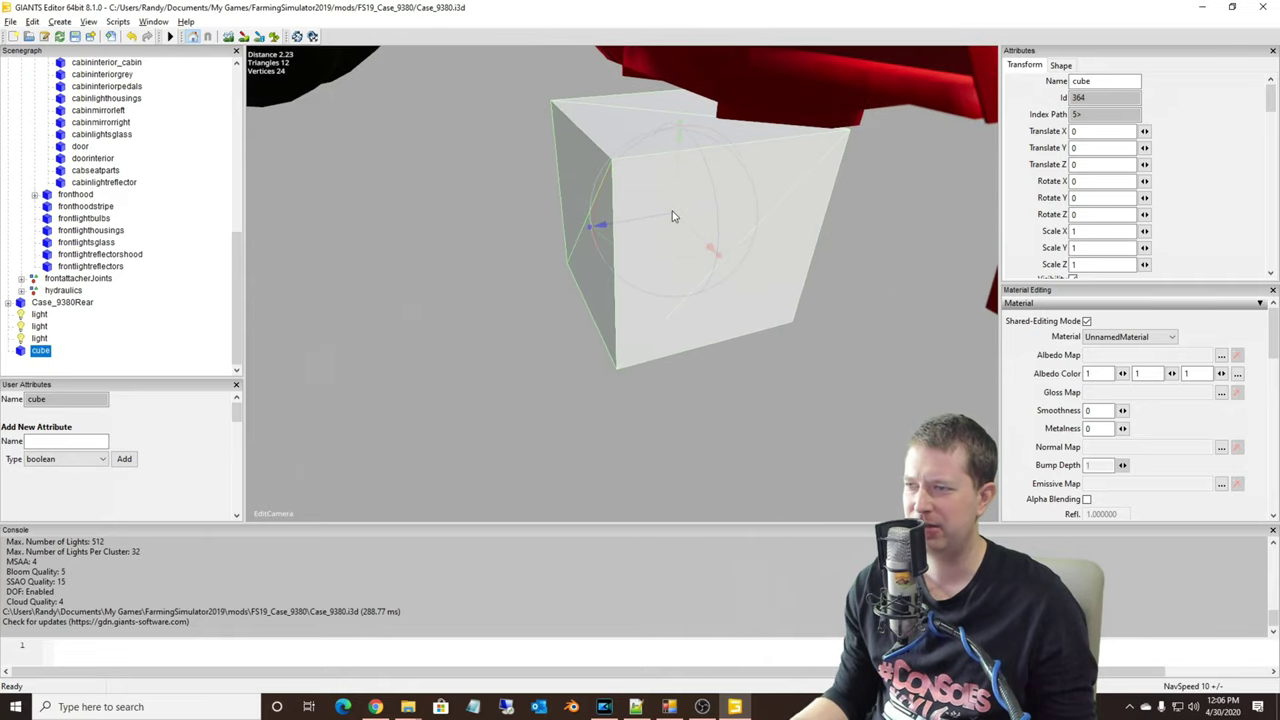
drag(673, 213, 528, 163)
drag(868, 434, 746, 269)
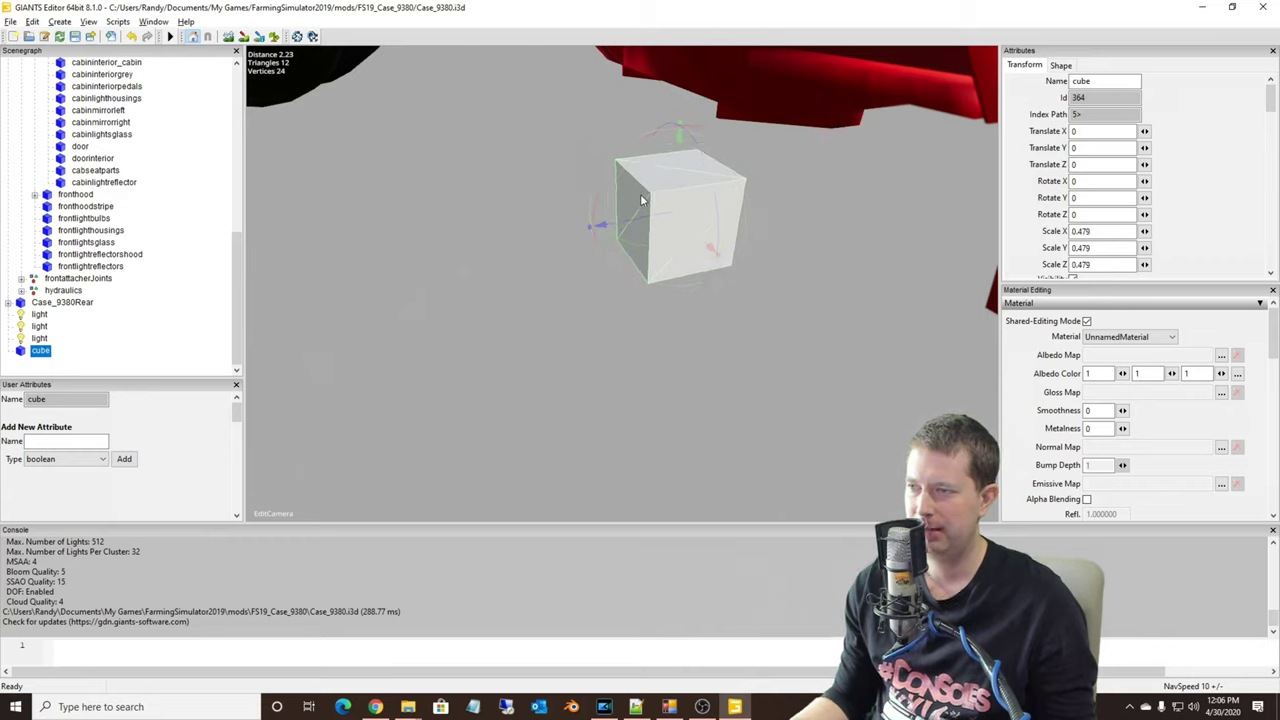
Scale the cube uniformly down to 0.02 and move it under the RearCenterWindowWiper group
drag(675, 217, 984, 504)
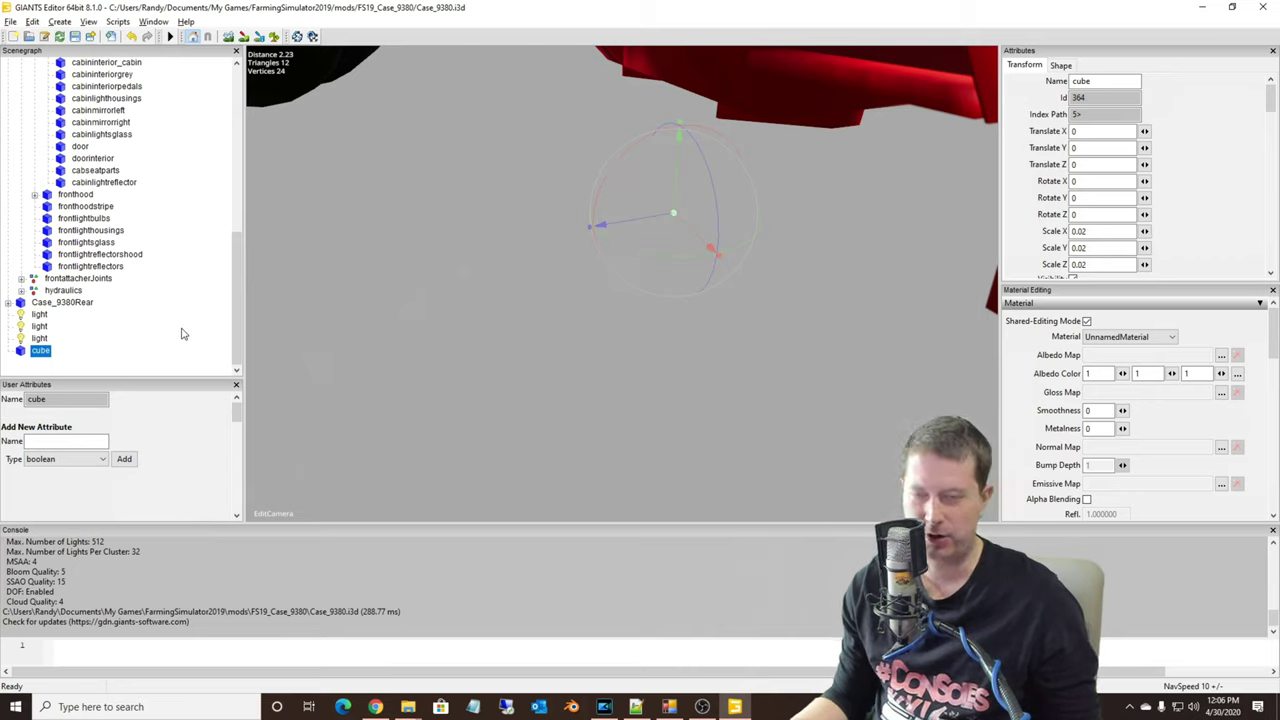
key(Delete)
scroll(415, 287, down, 5)
alt+drag(415, 287, 336, 272)
scroll(526, 100, up, 3)
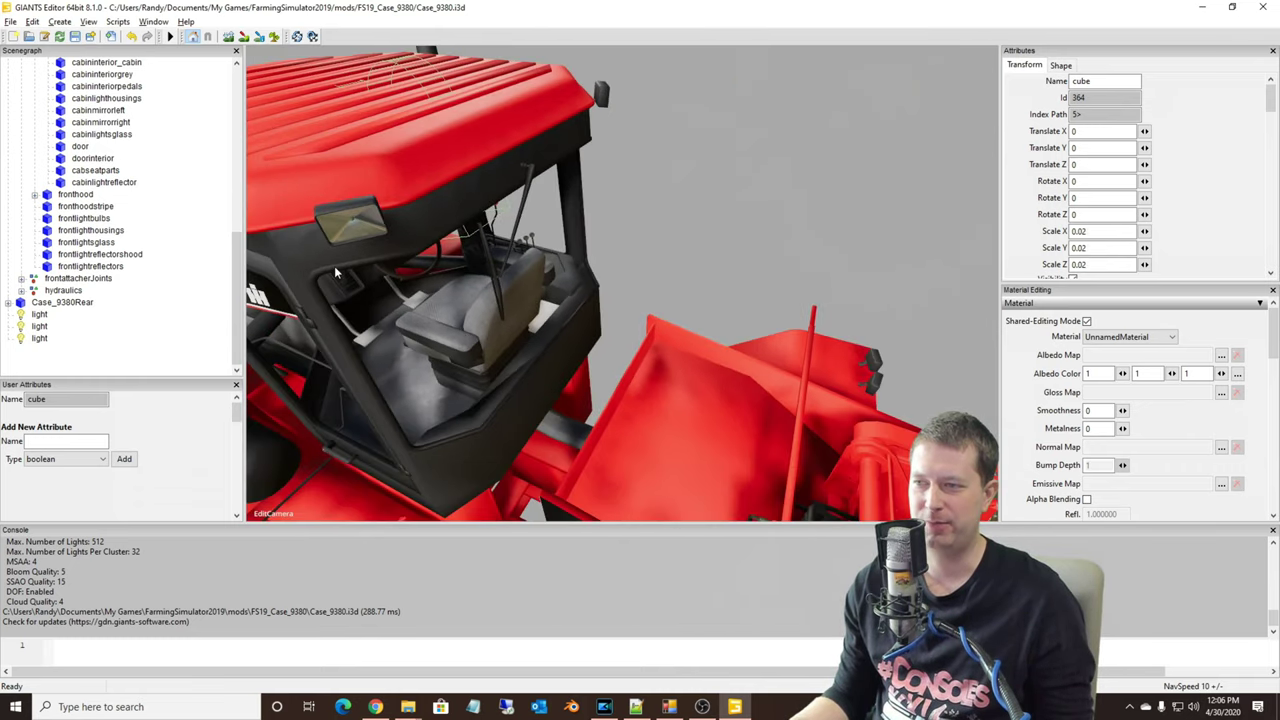
right_drag(334, 265, 300, 262)
scroll(128, 192, up, 8)
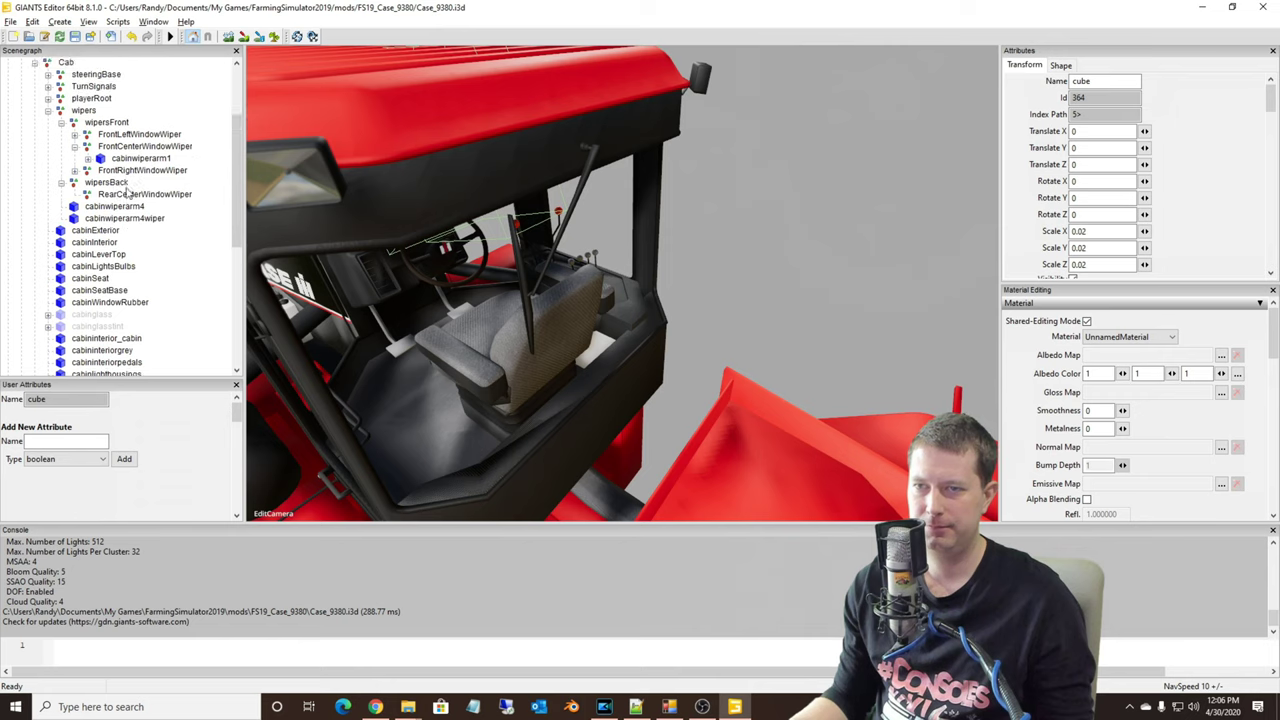
scroll(128, 193, up, 1)
click(122, 207)
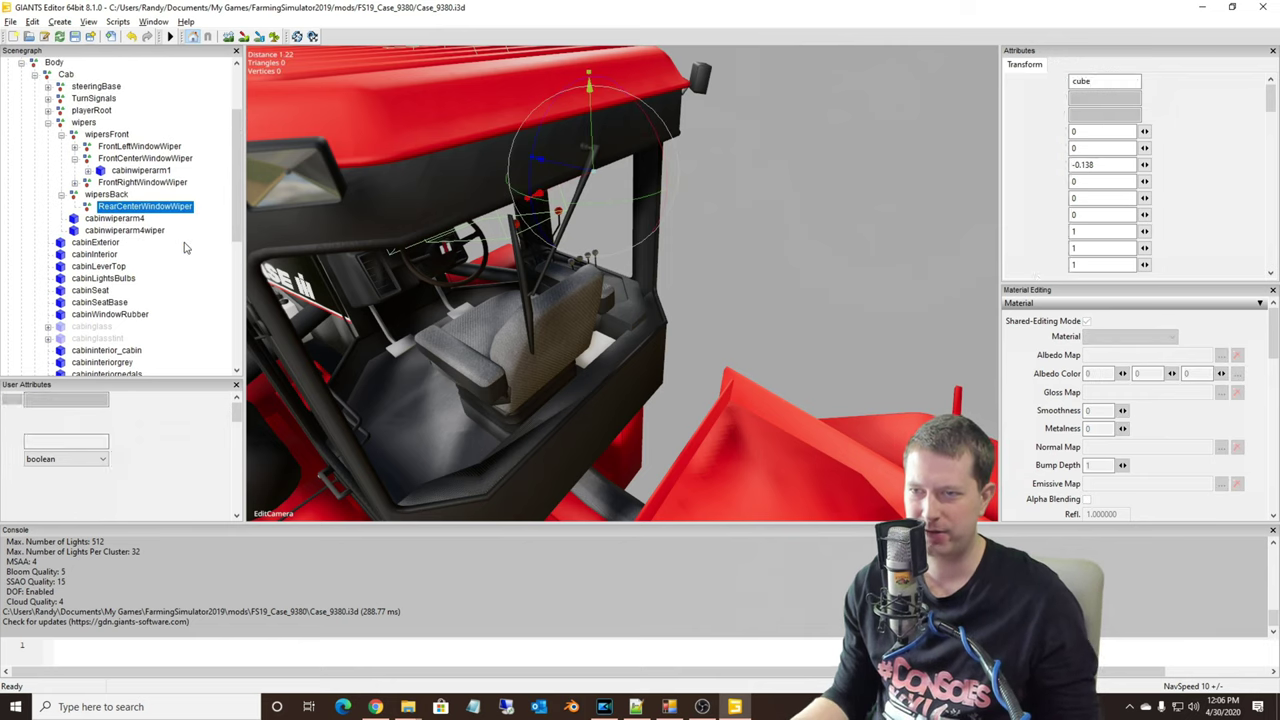
key(ctrl+v)
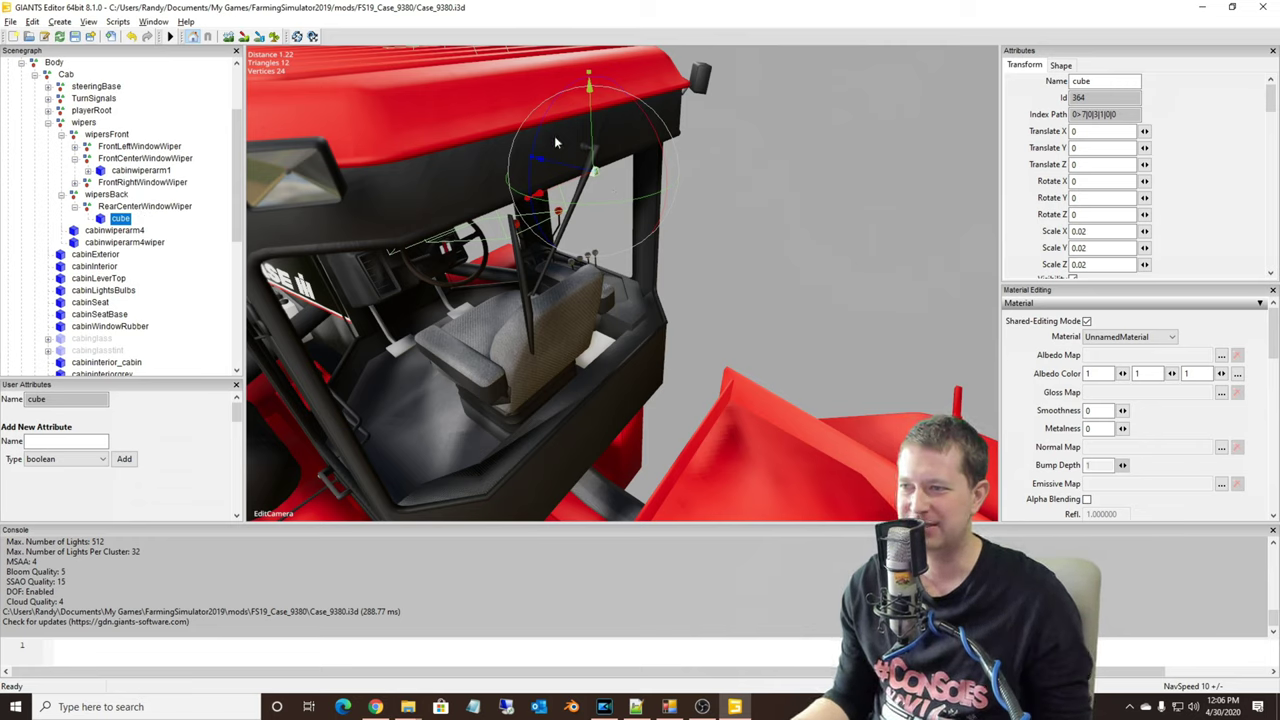
Raise the RearCenterWindowWiper group to about 0.064 on Translate Y, lining its cube up with the rear wiper's pivot
click(140, 206)
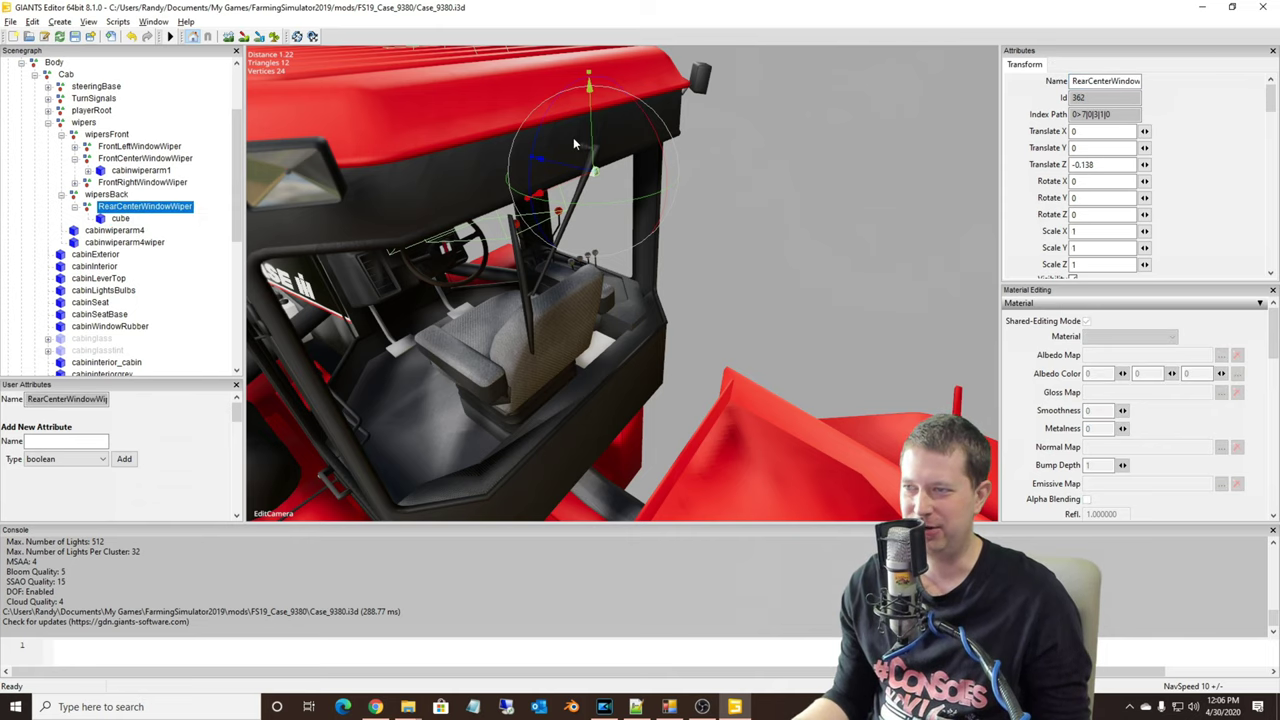
drag(592, 158, 538, 155)
scroll(588, 130, down, 5)
scroll(577, 155, up, 8)
scroll(577, 149, down, 4)
middle_drag(537, 148, 434, 108)
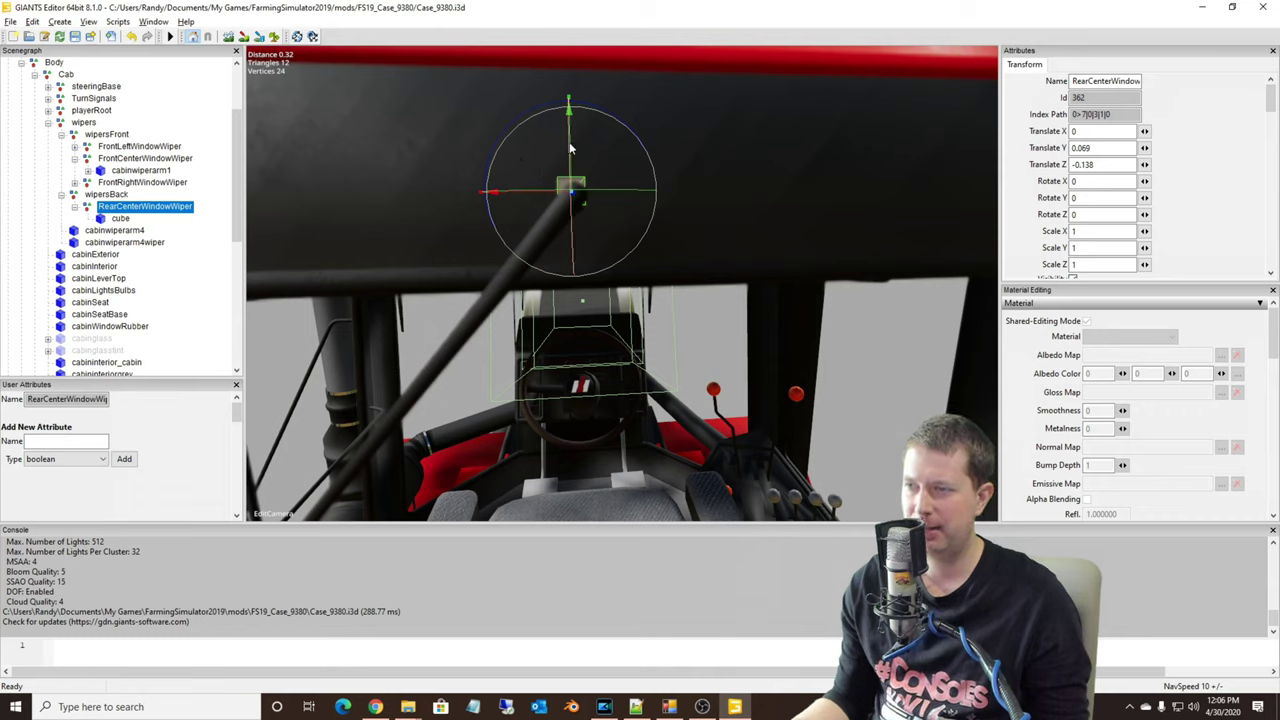
drag(573, 150, 573, 155)
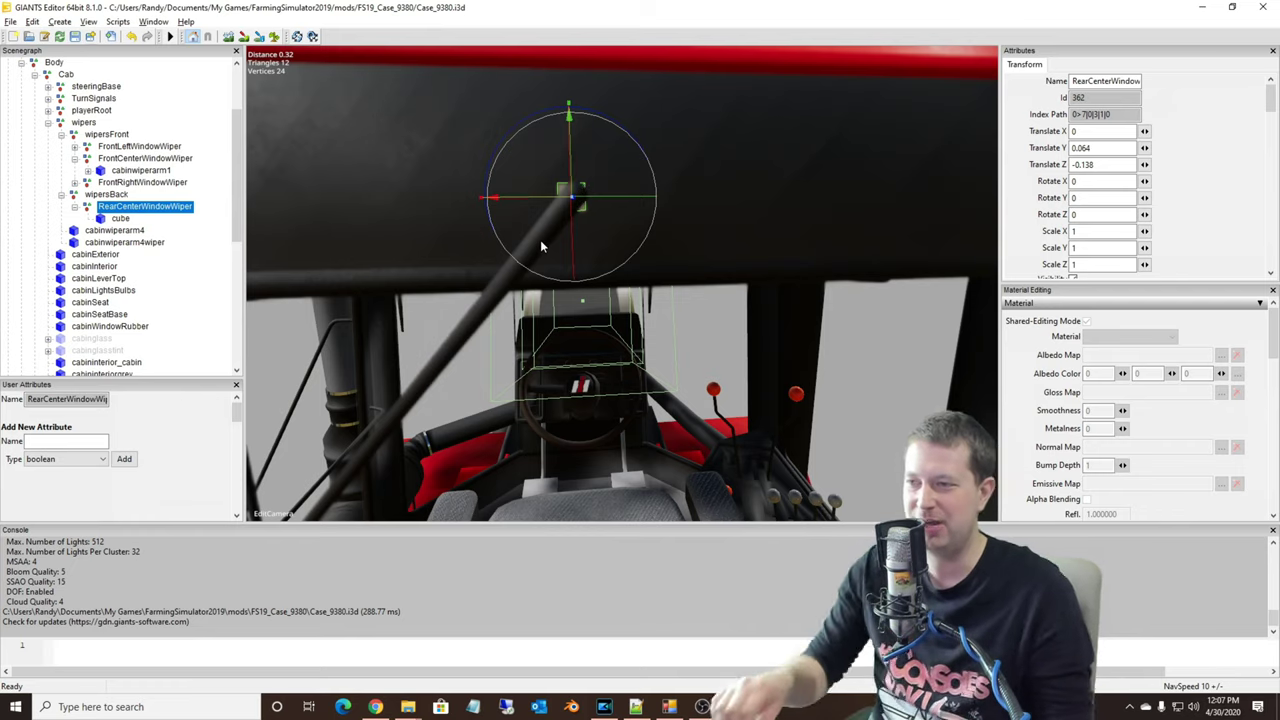
Shift the RearCenterWindowWiper group back to about -0.15 on Translate Z so its cube sits at the wiper arm's mount
scroll(540, 241, down, 5)
scroll(529, 227, up, 5)
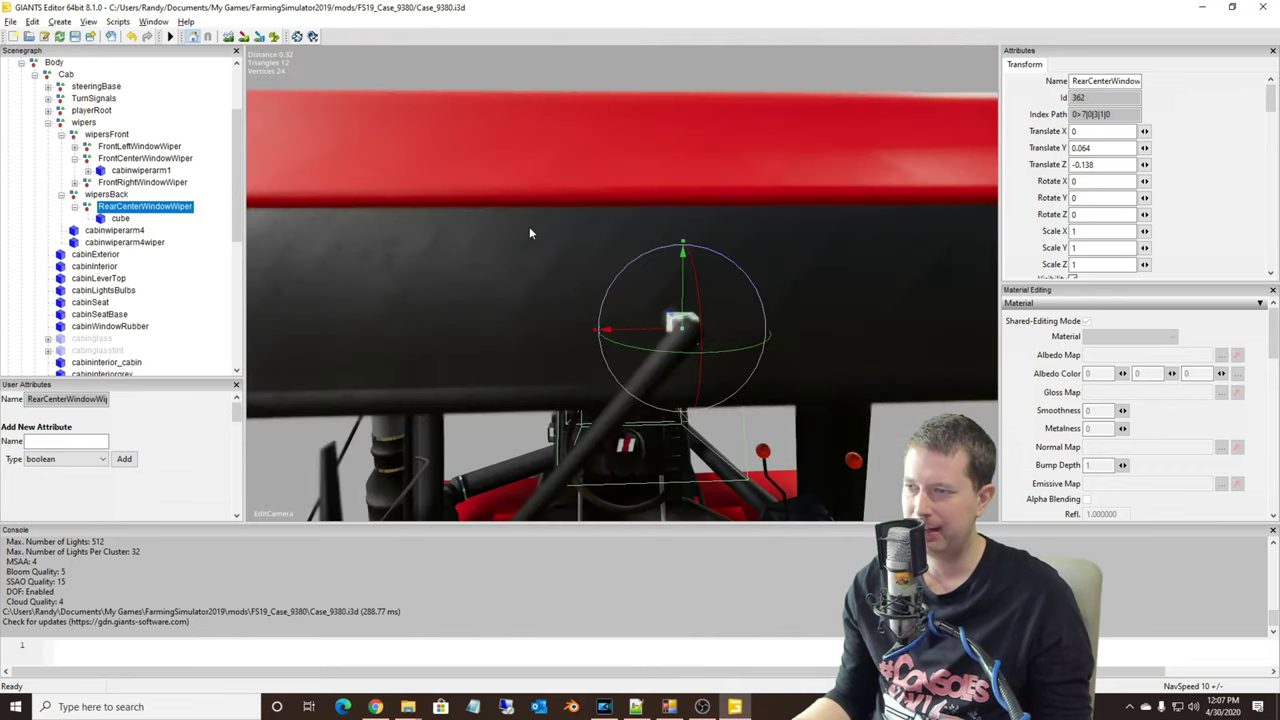
alt+drag(529, 227, 722, 254)
mouse_move(782, 269)
alt+mouse_down()
mouse_move(766, 264)
mouse_move(788, 270)
alt+mouse_up()
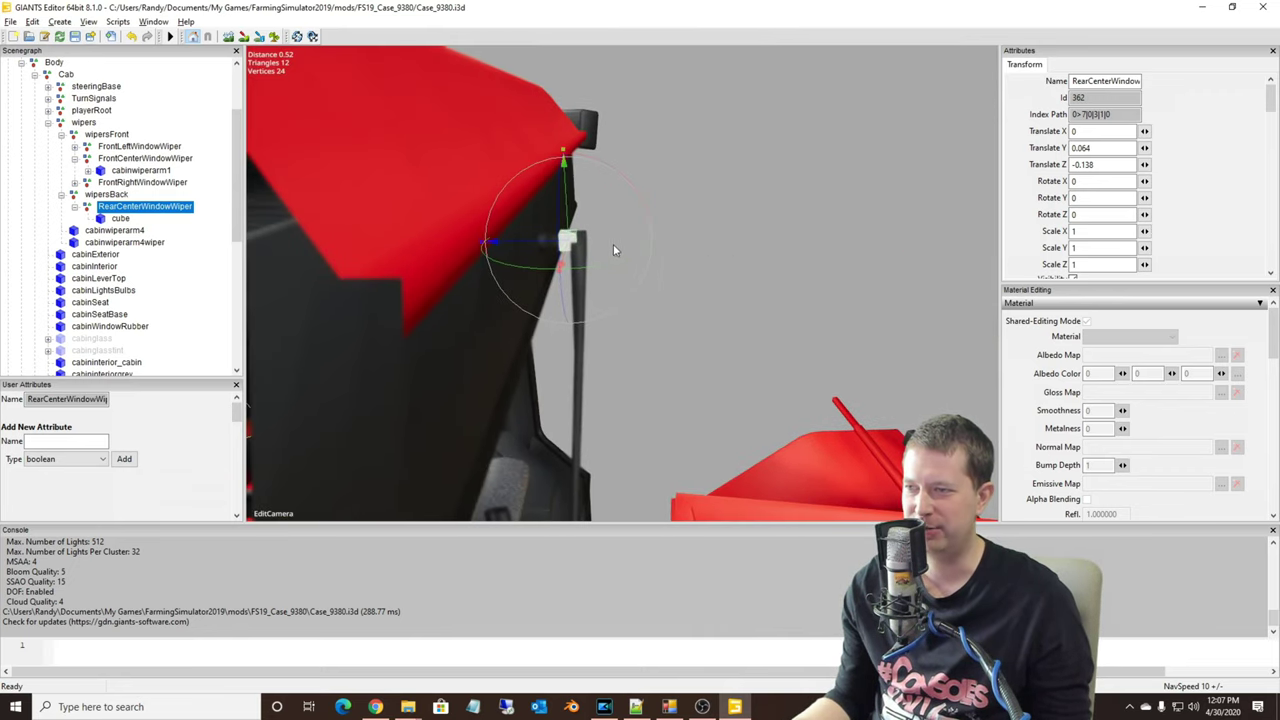
click(546, 238)
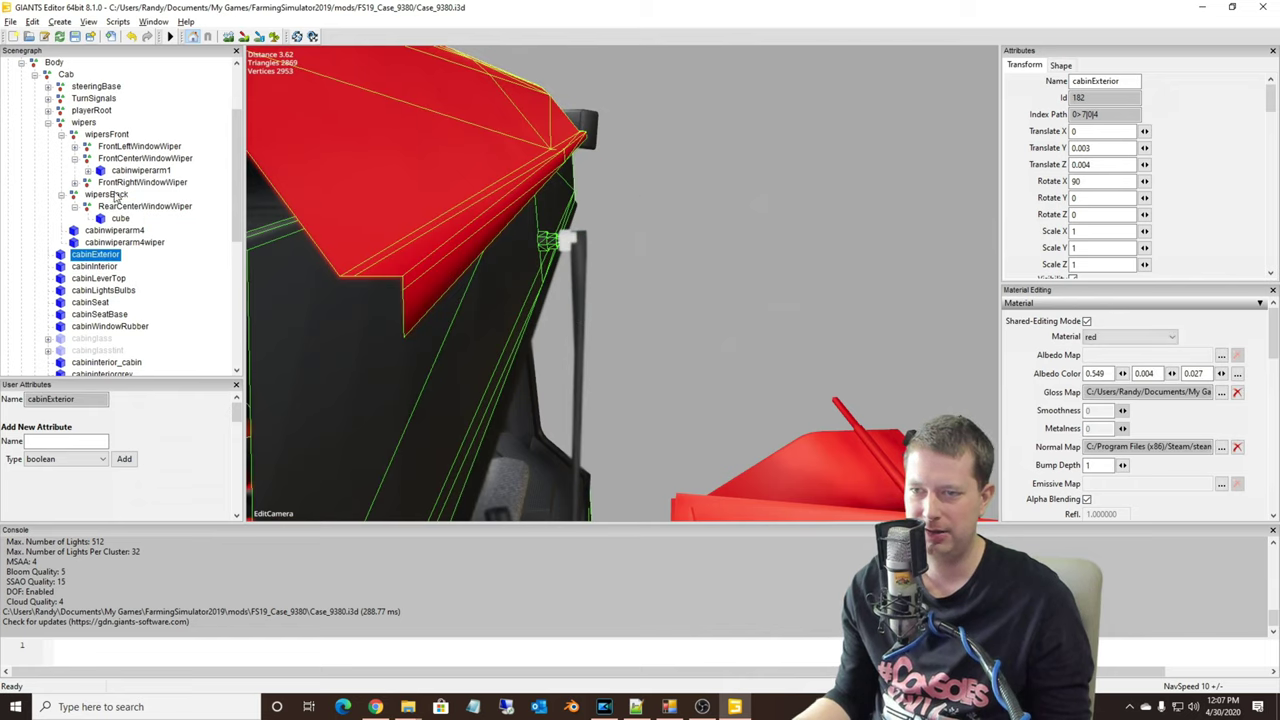
click(118, 206)
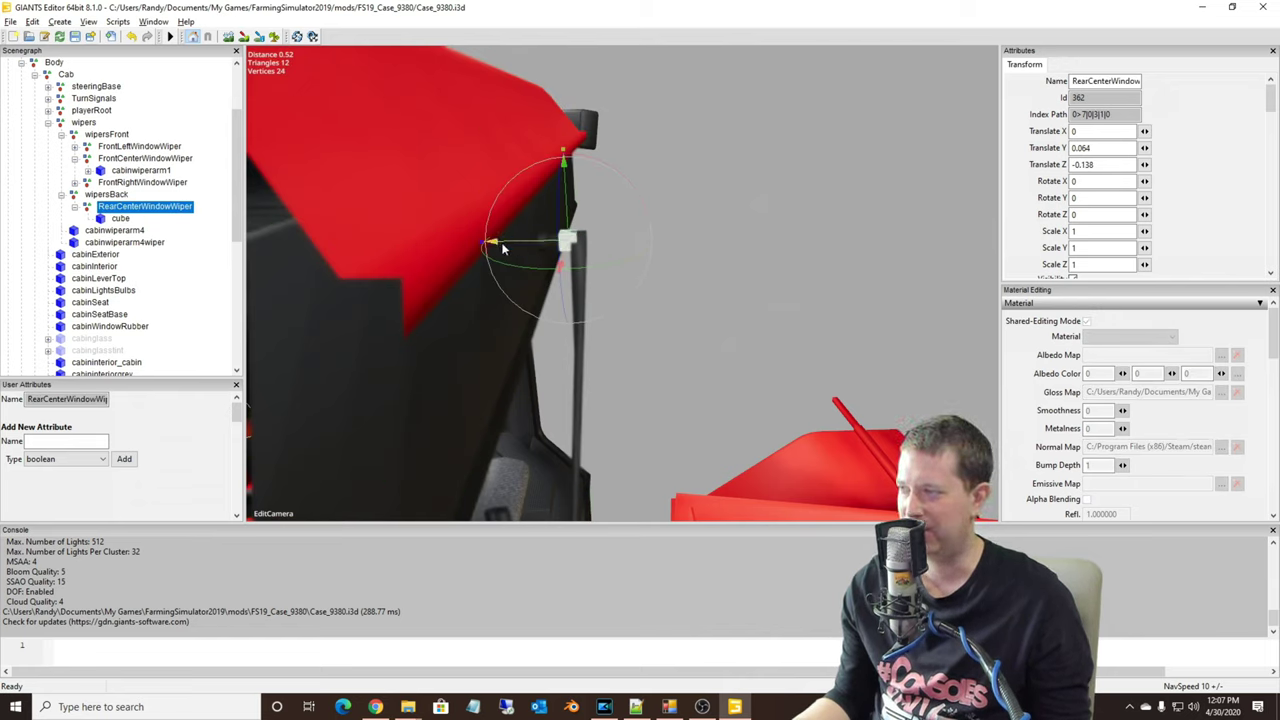
drag(521, 244, 533, 241)
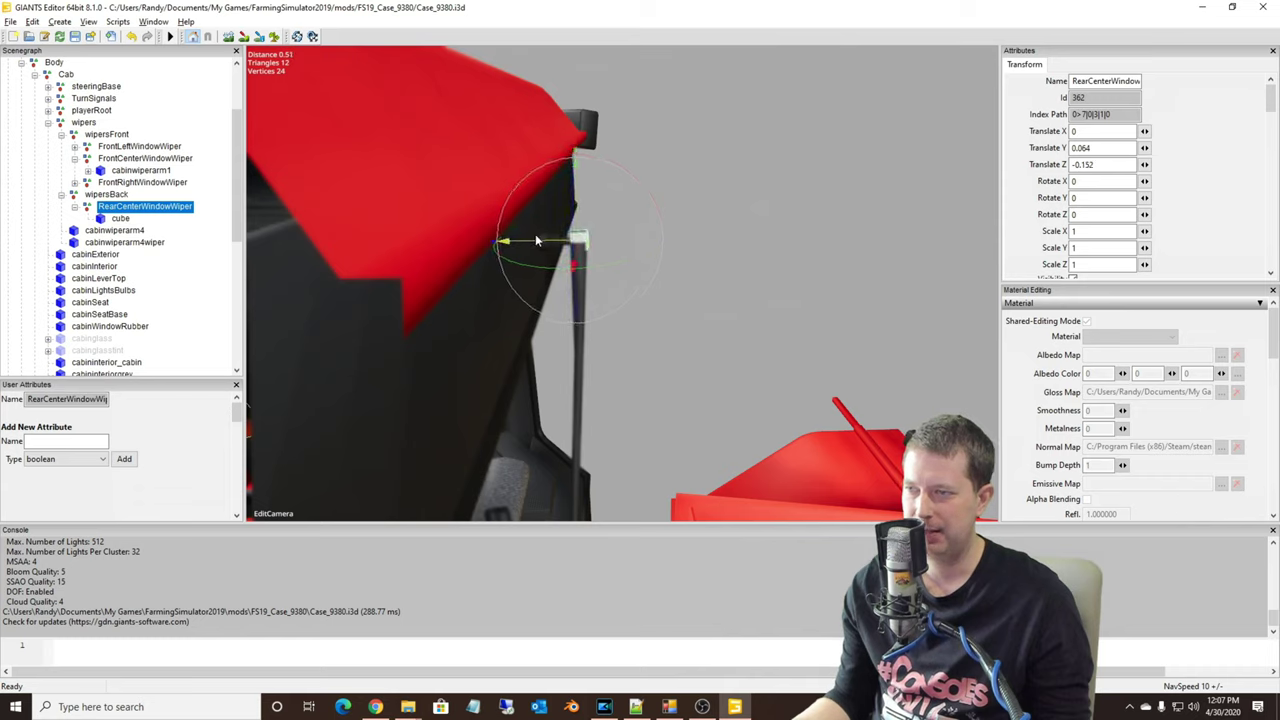
click(119, 218)
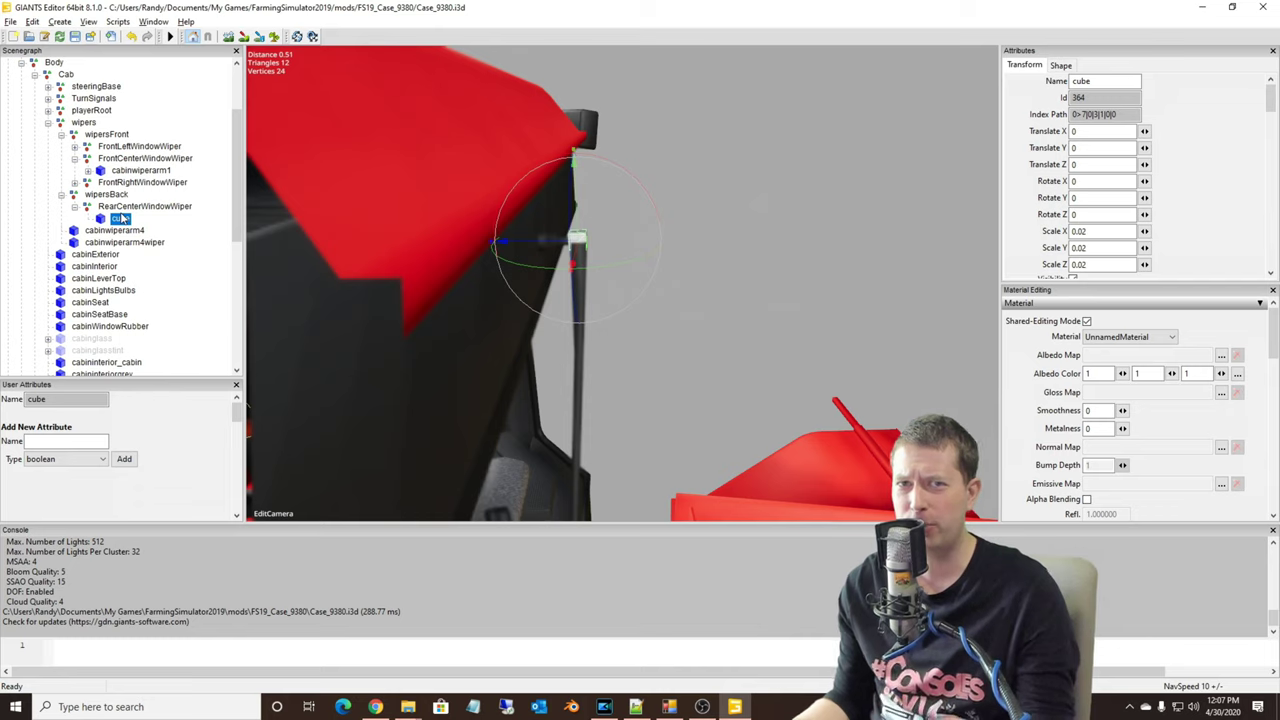
click(133, 206)
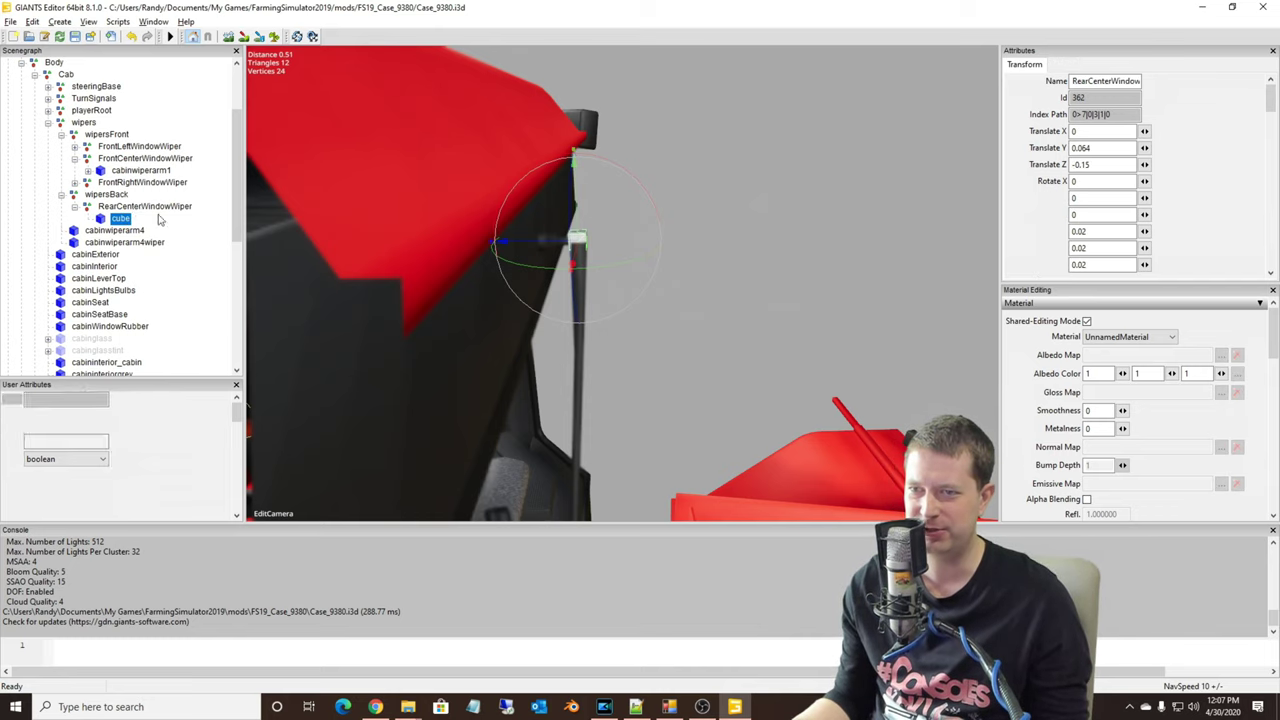
Move cabinwiperarm4 into the RearCenterWindowWiper group and place it above the cube
alt+drag(500, 248, 409, 238)
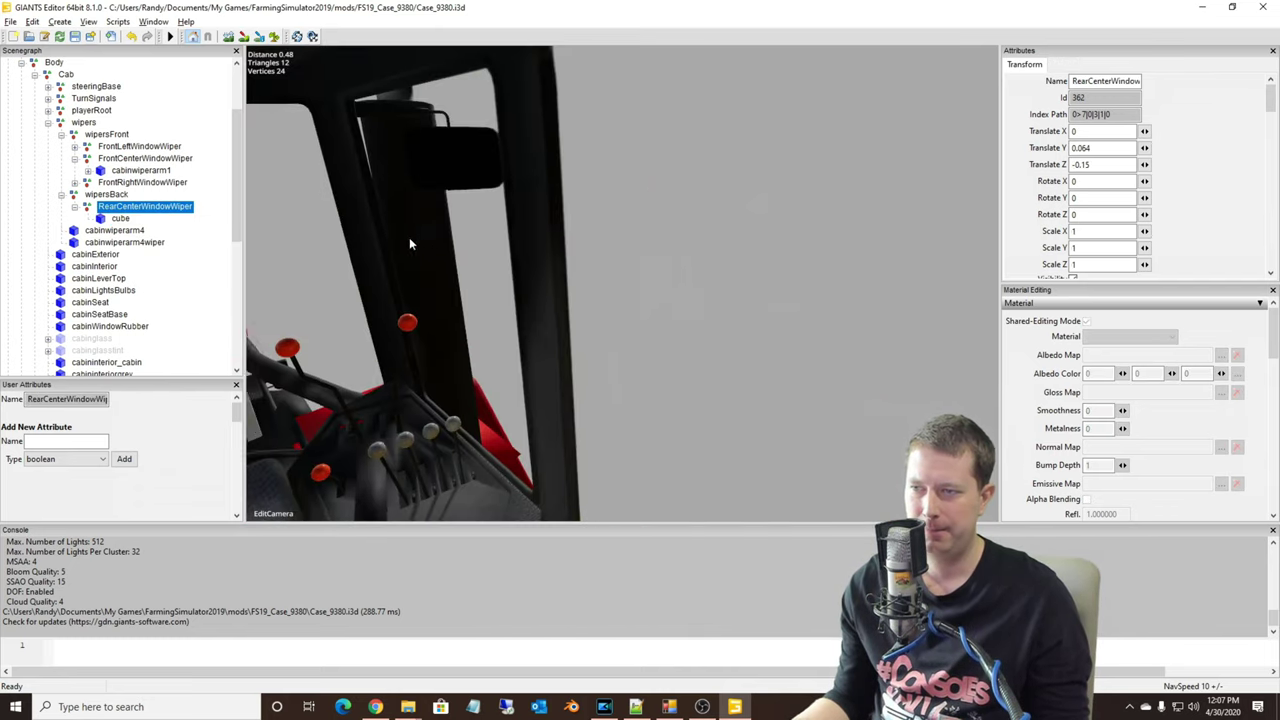
key(f)
drag(104, 235, 115, 220)
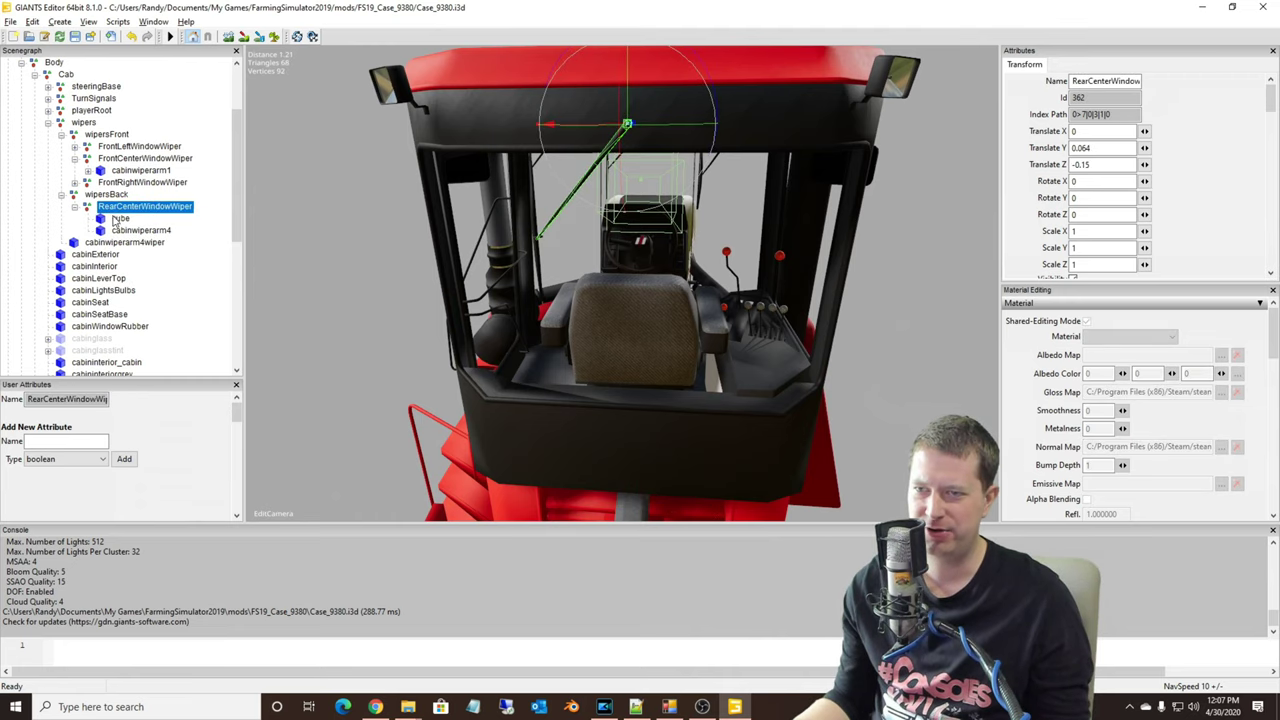
click(126, 231)
click(127, 232)
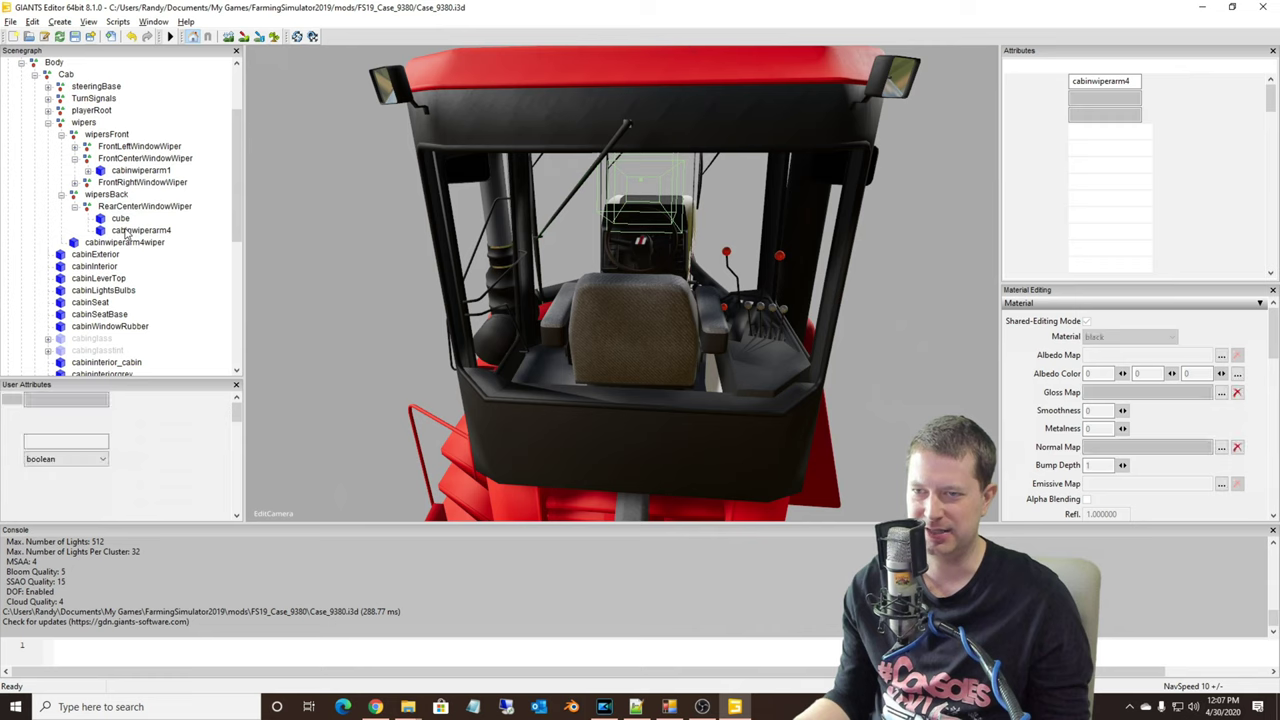
right_click(128, 232)
click(156, 272)
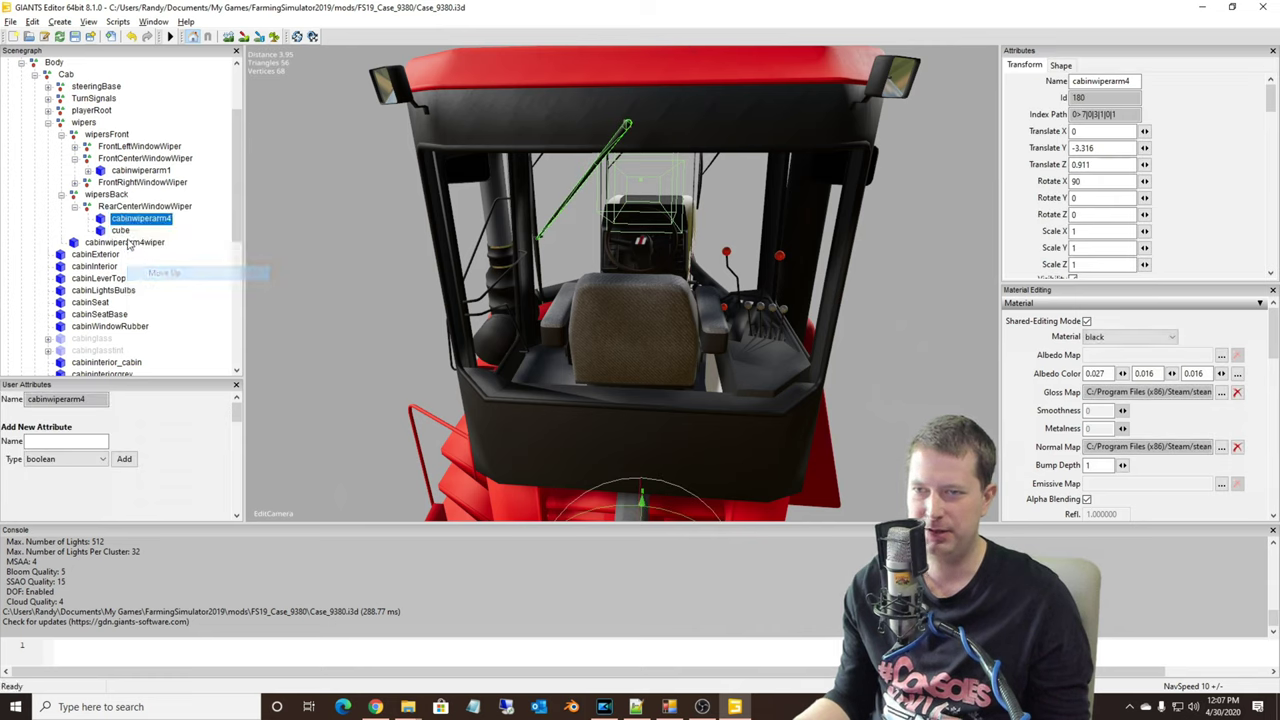
Freeze the translate and rotate transformations of cabinwiperarm4, preserving instances
click(35, 22)
click(80, 171)
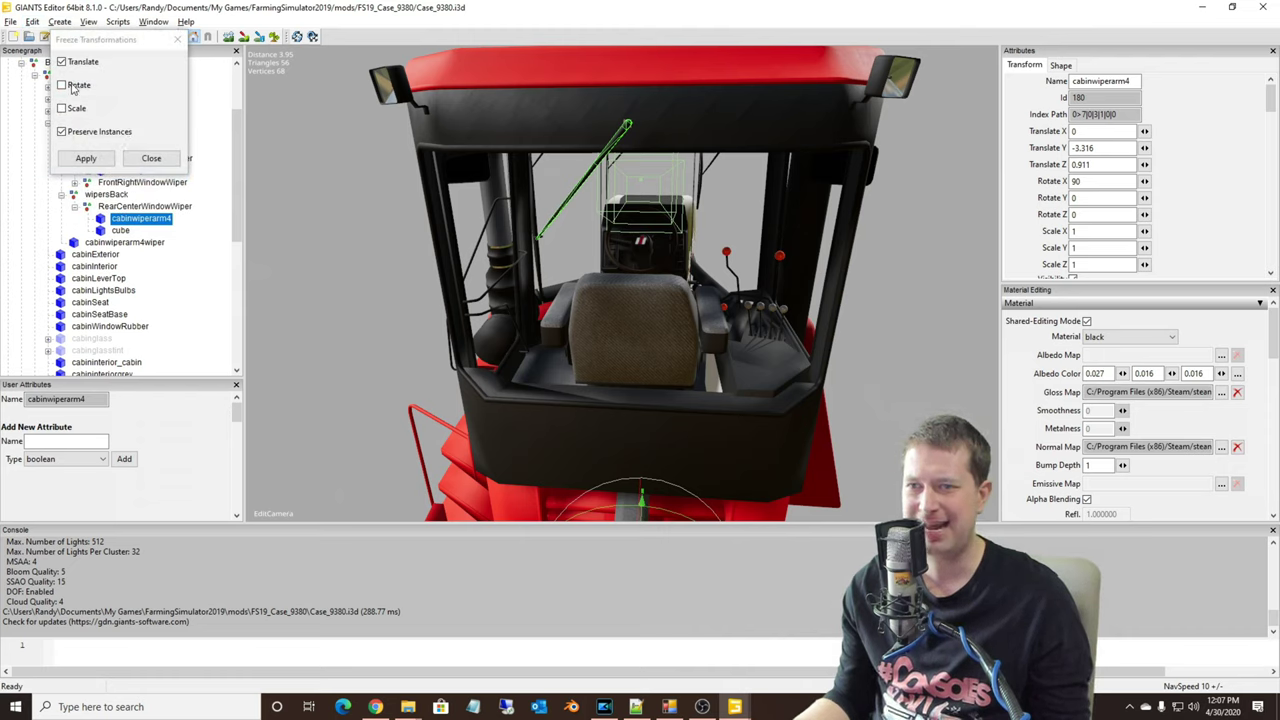
click(72, 88)
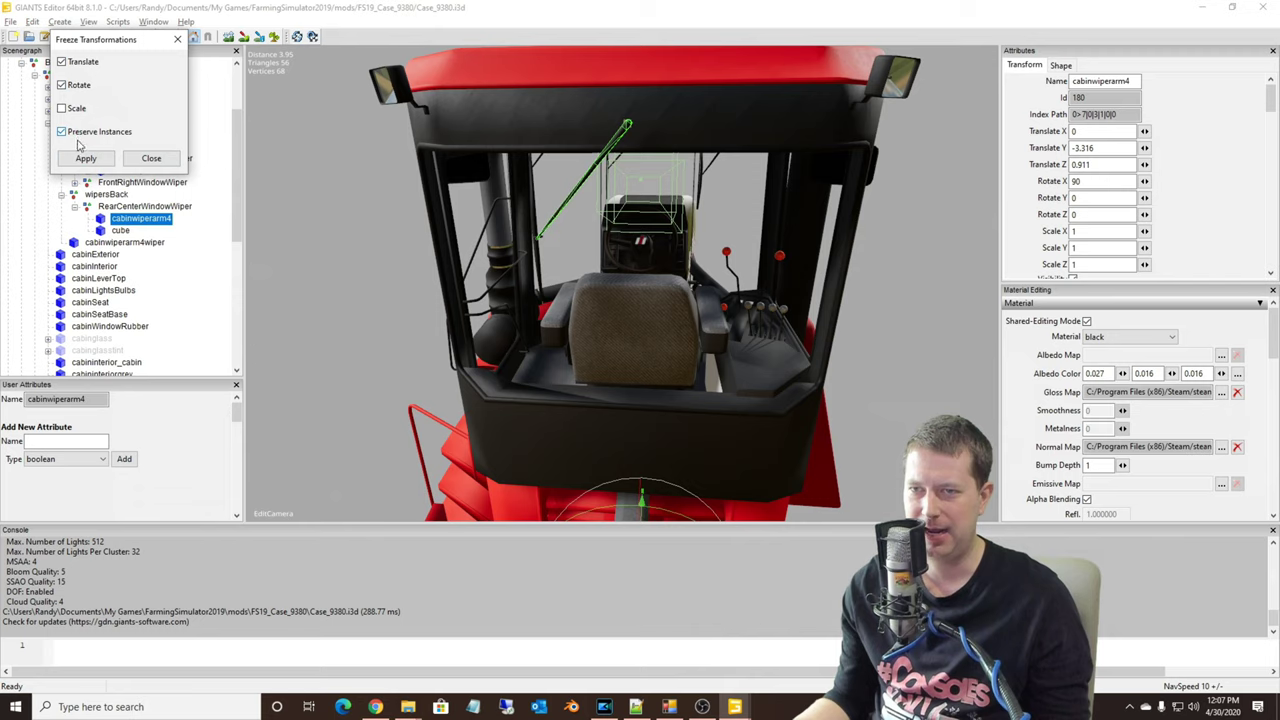
click(90, 158)
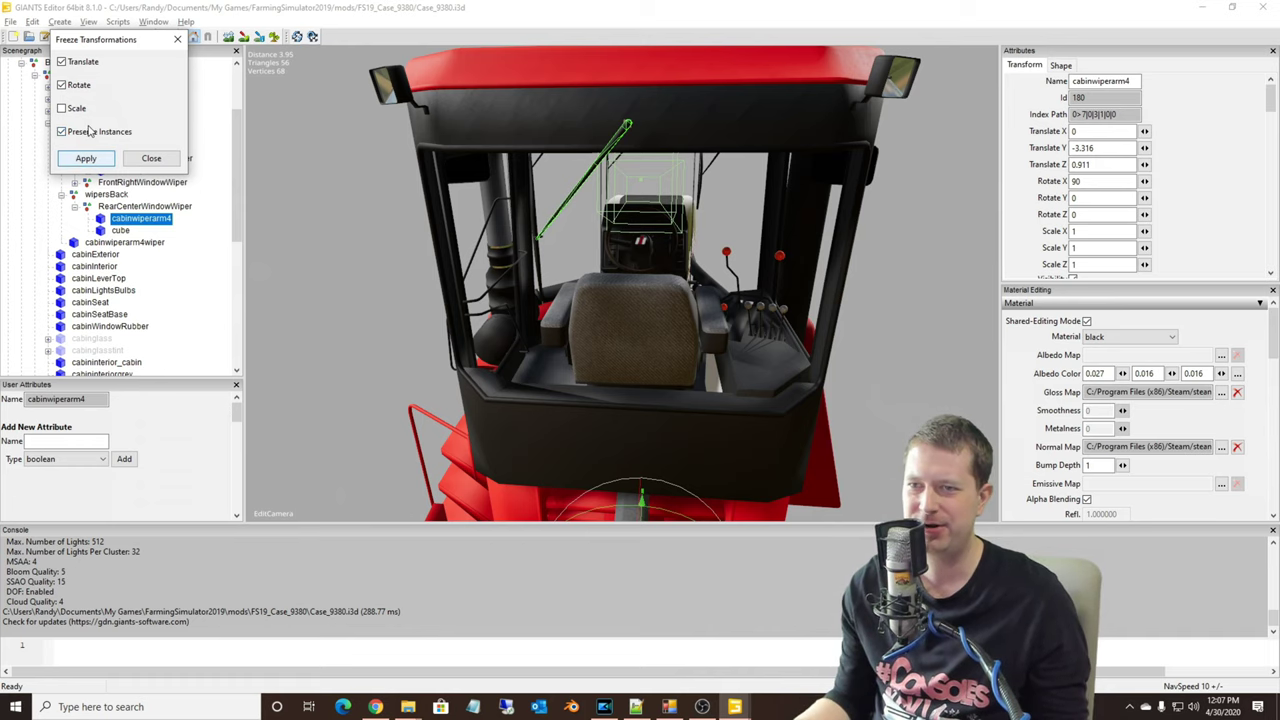
click(94, 162)
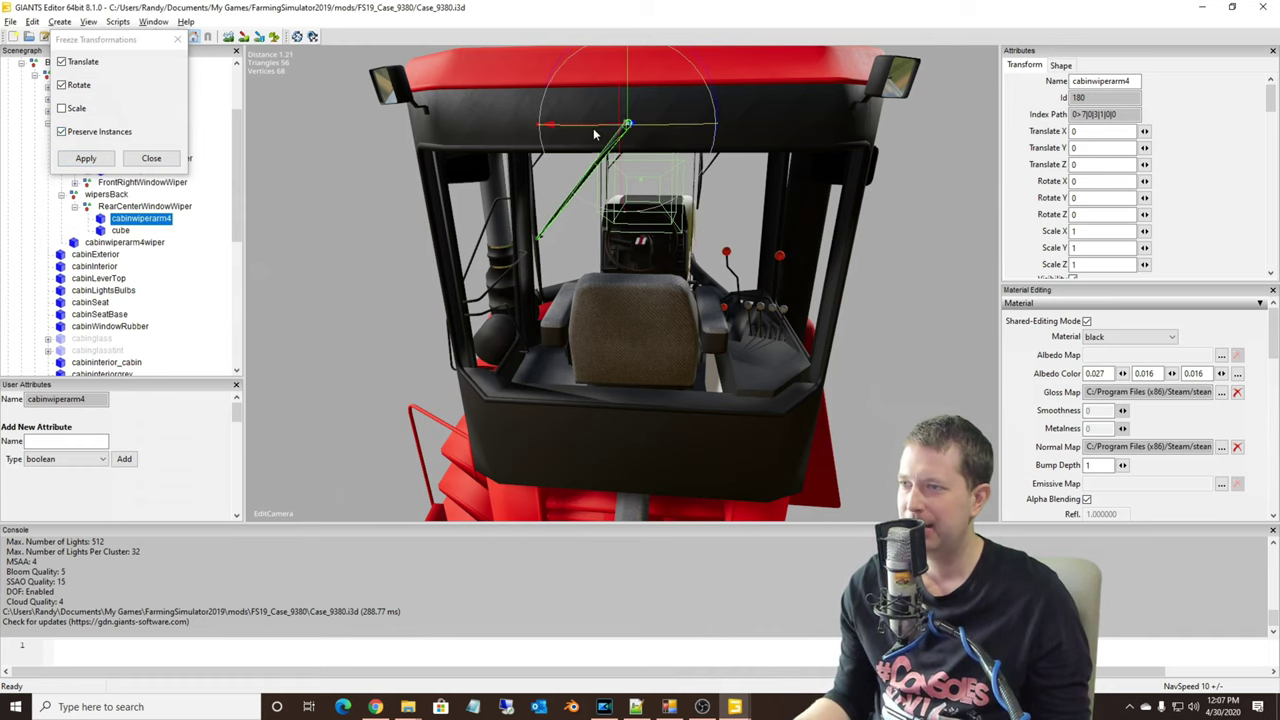
scroll(590, 128, down, 1)
scroll(586, 124, up, 1)
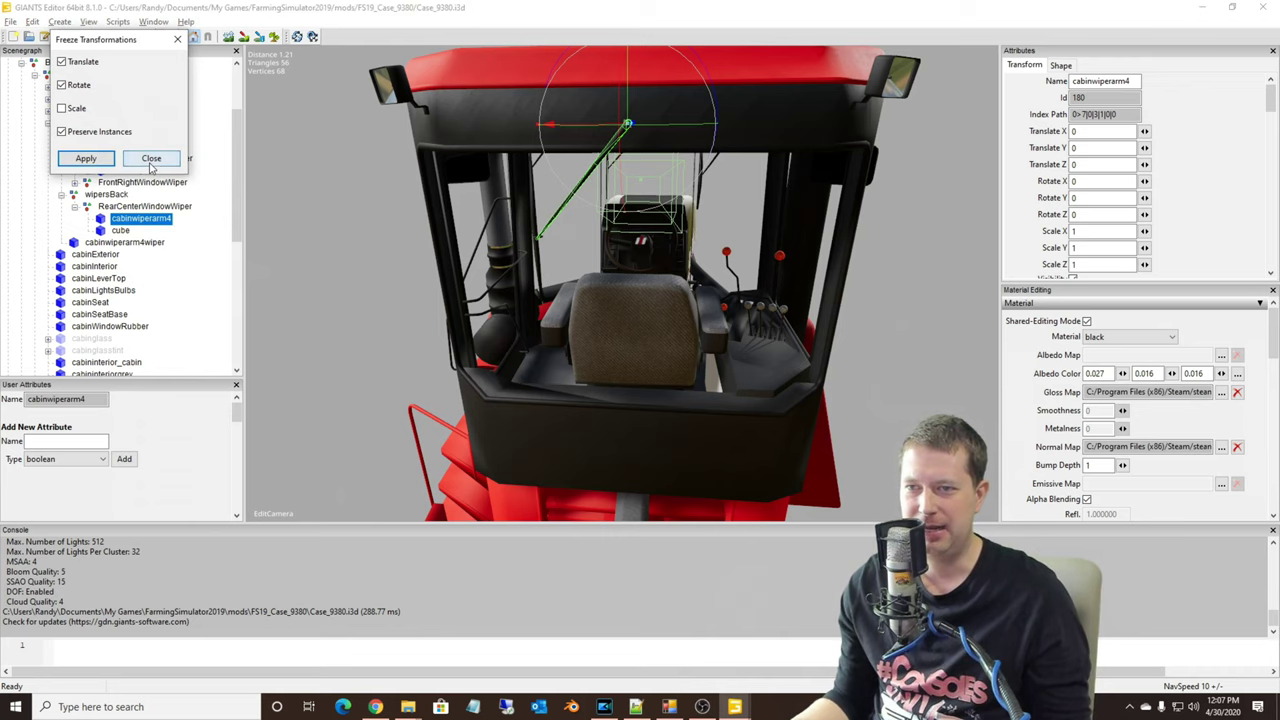
click(151, 158)
Try rotating cabinwiperarm4 around its pivot on the rear of the cab and undo the rotation
scroll(555, 211, down, 4)
scroll(555, 211, up, 5)
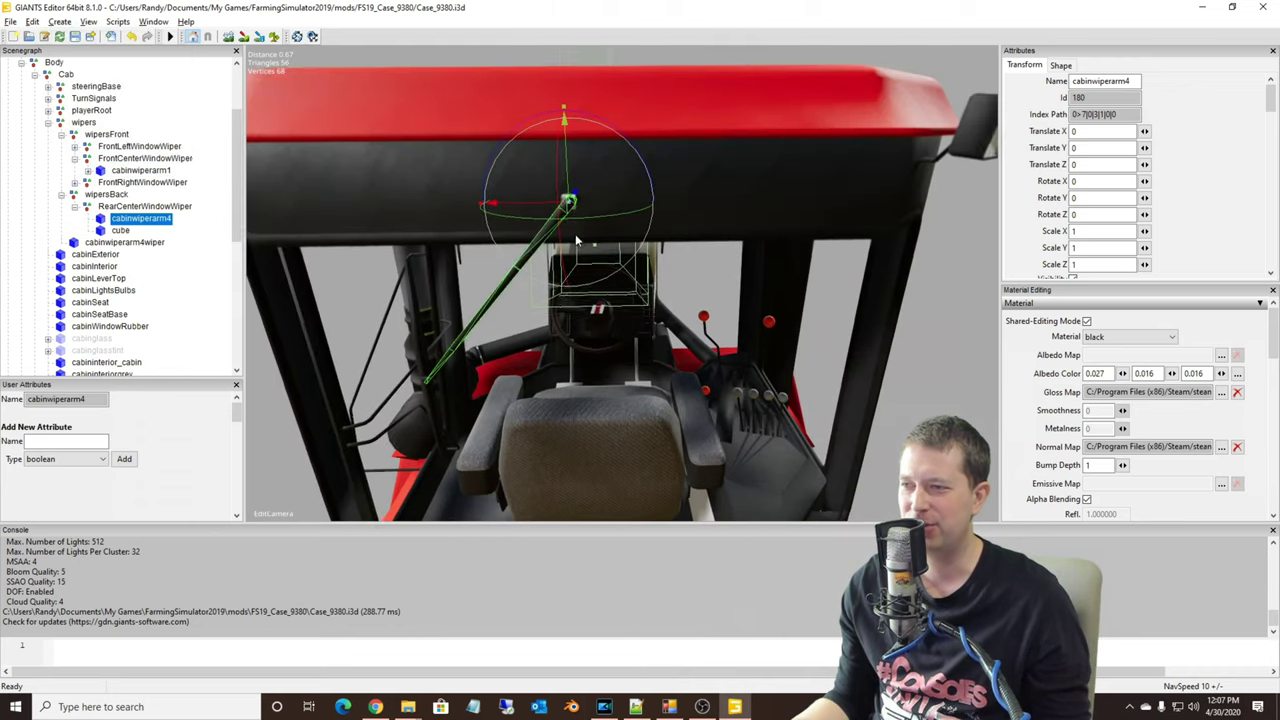
mouse_move(575, 234)
alt+mouse_down()
mouse_move(585, 275)
mouse_move(563, 209)
mouse_move(573, 233)
alt+mouse_up()
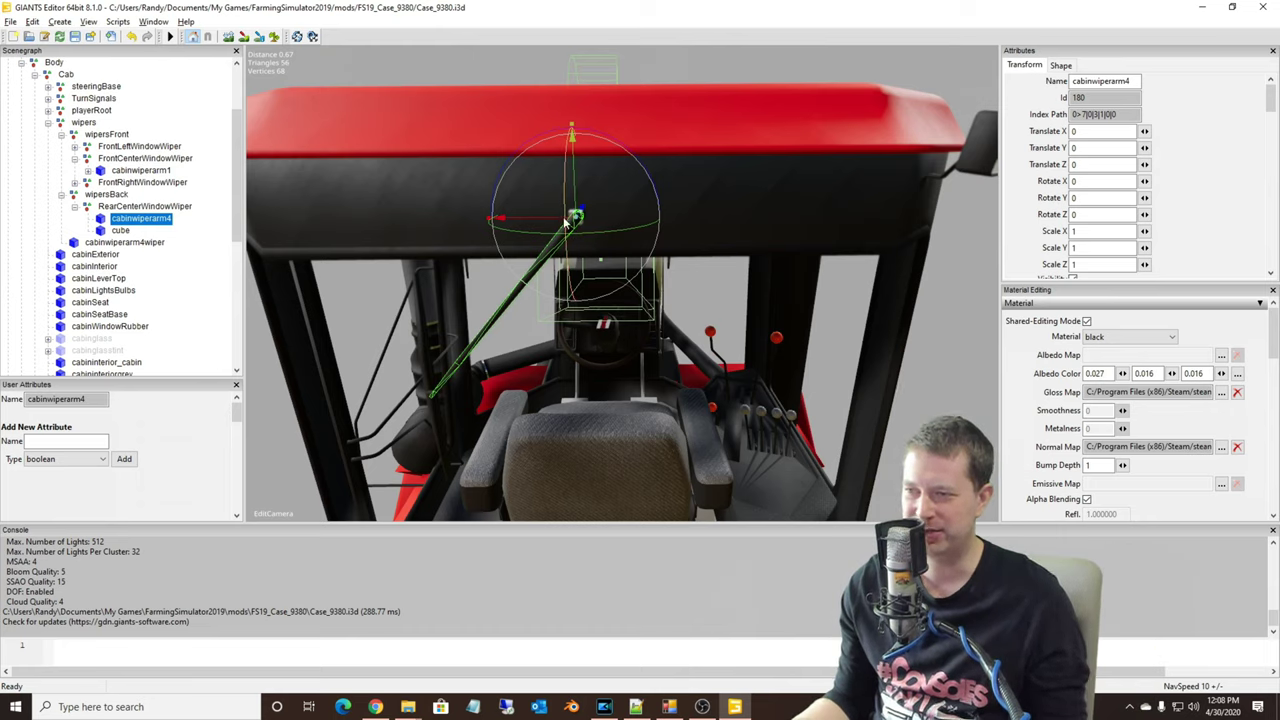
drag(553, 141, 494, 211)
key(ctrl+z)
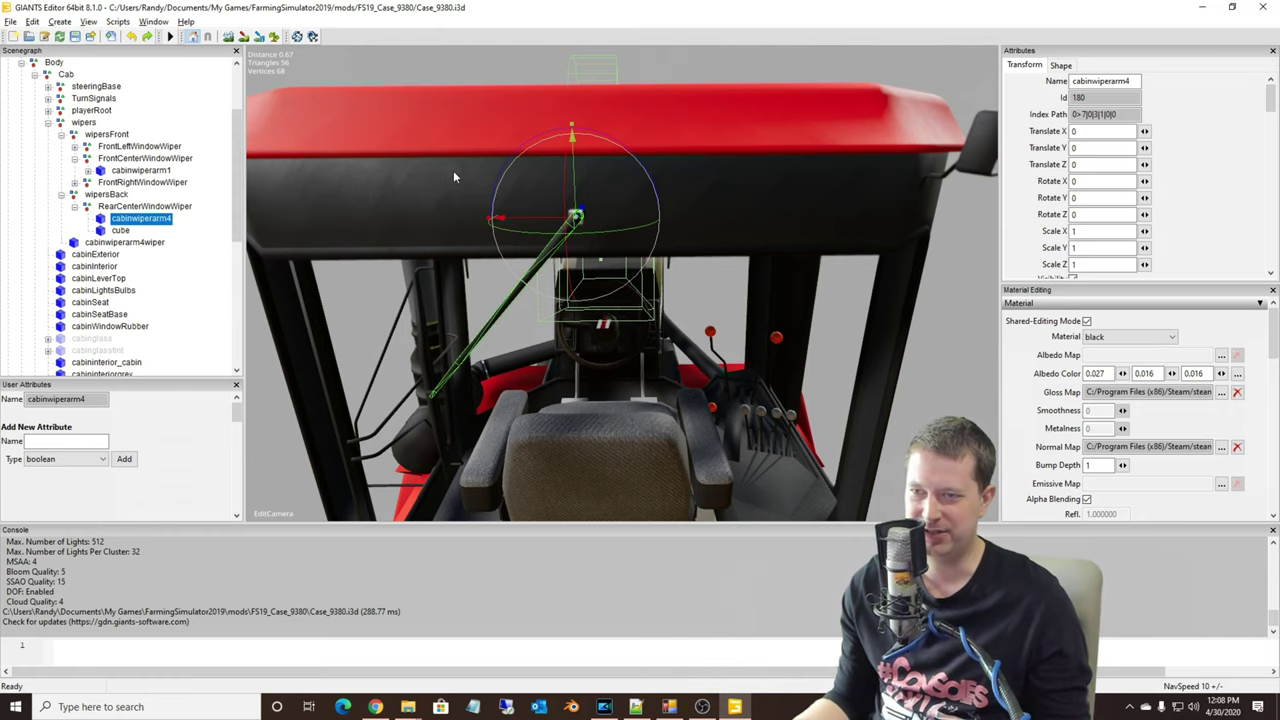
Inspect where the rear wiper blade joins its arm and create a new transform group in the scene
middle_drag(498, 238, 551, 246)
click(591, 232)
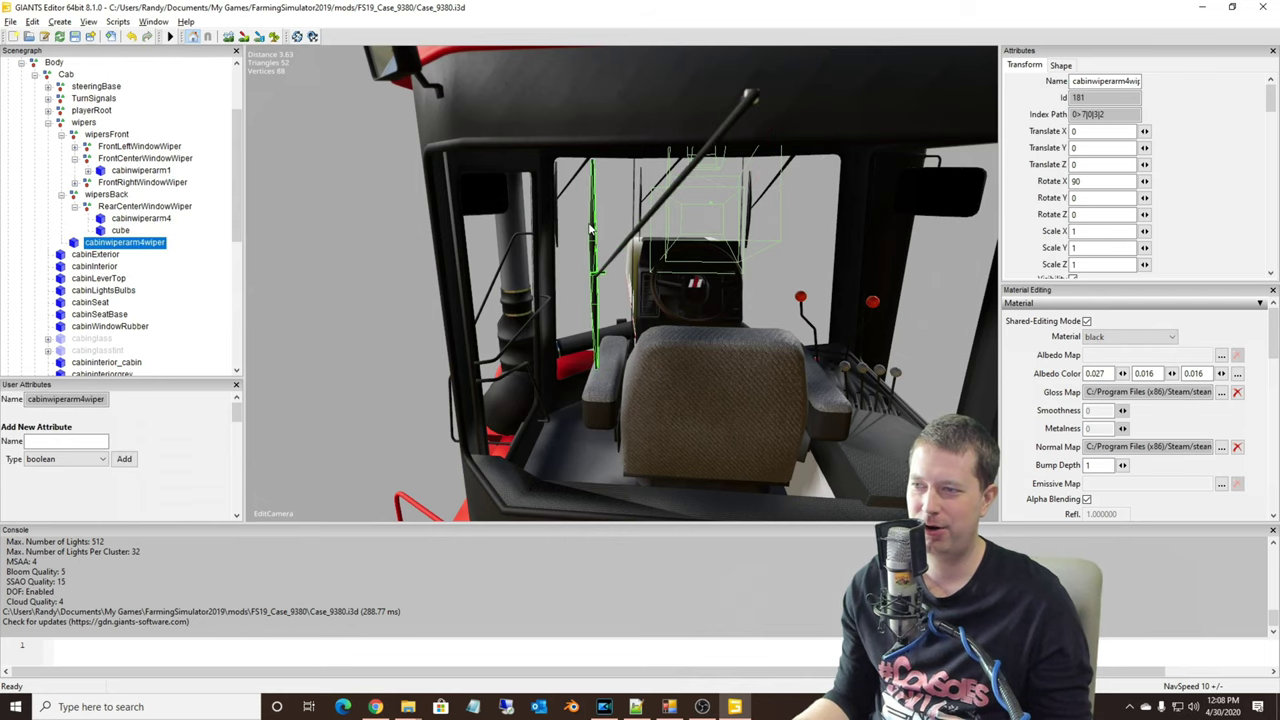
scroll(588, 252, up, 2)
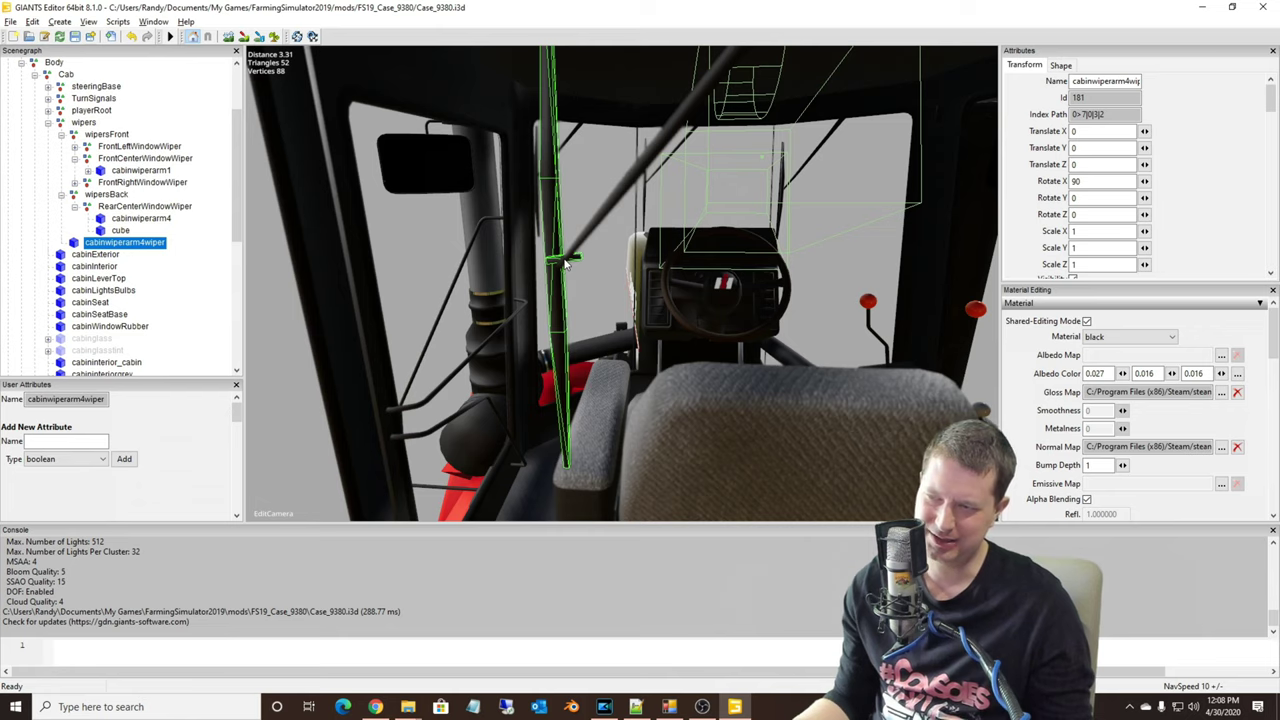
scroll(570, 262, down, 4)
scroll(575, 263, up, 2)
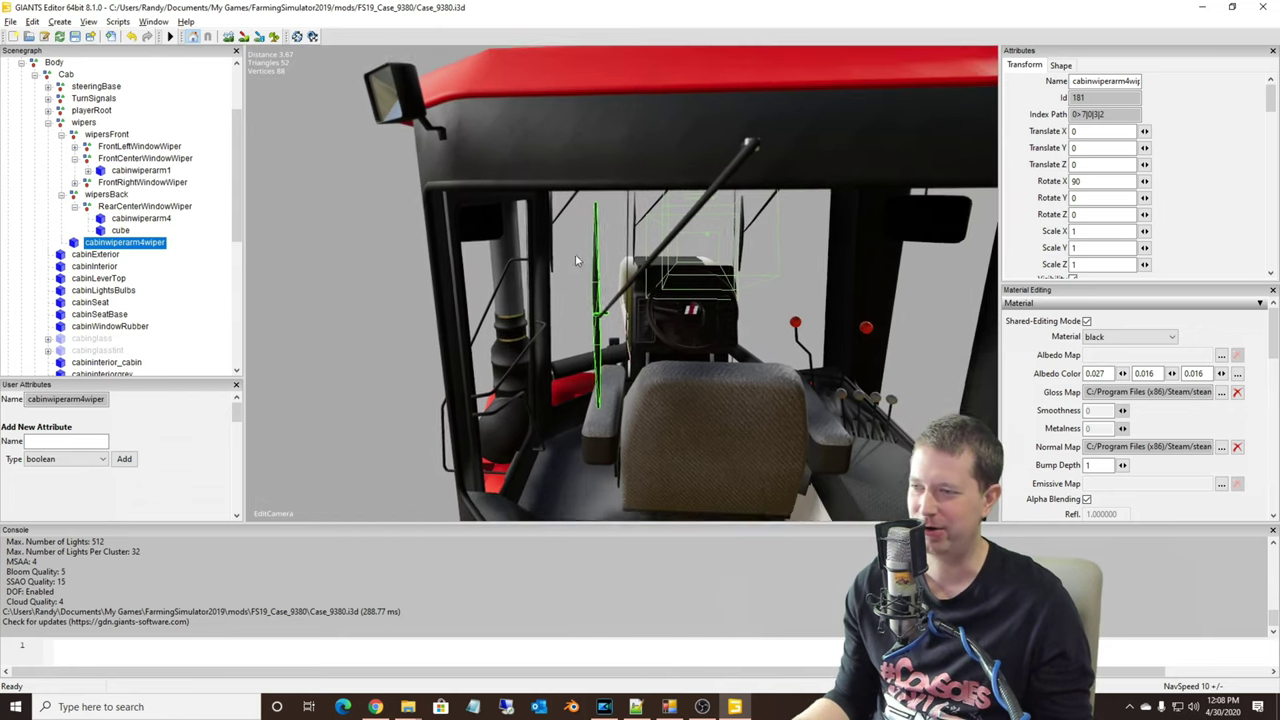
click(105, 207)
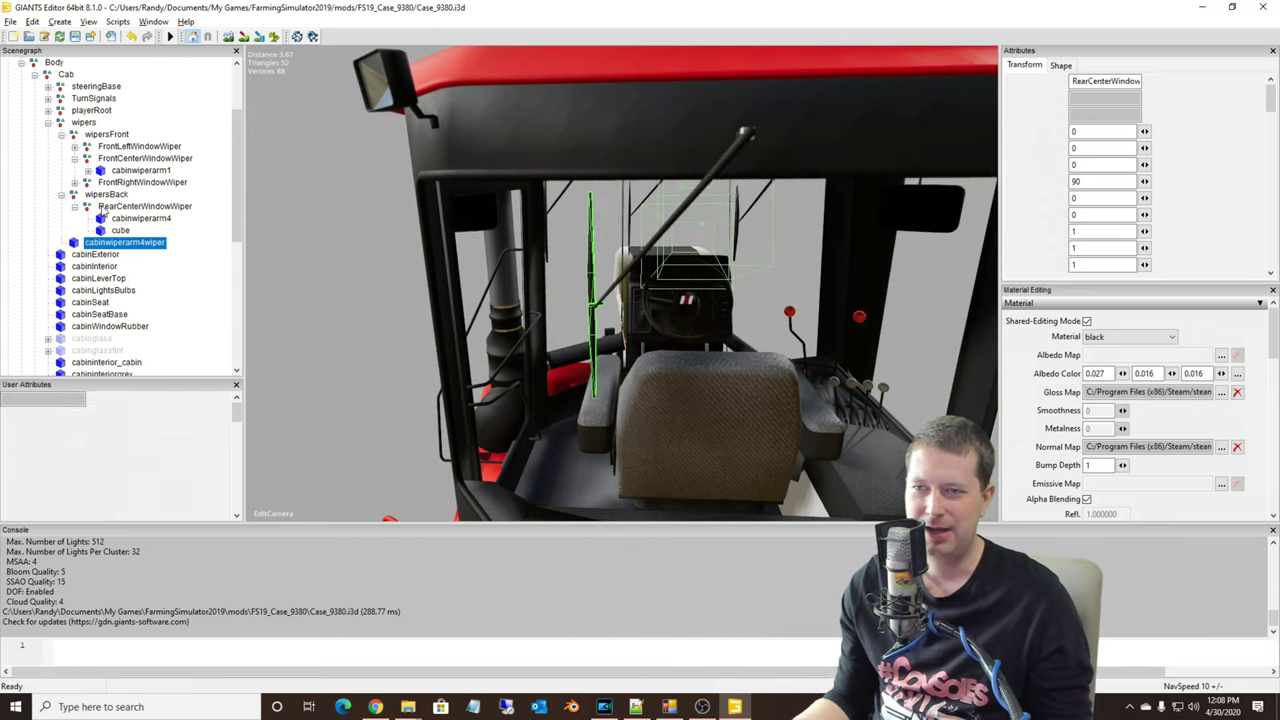
click(59, 21)
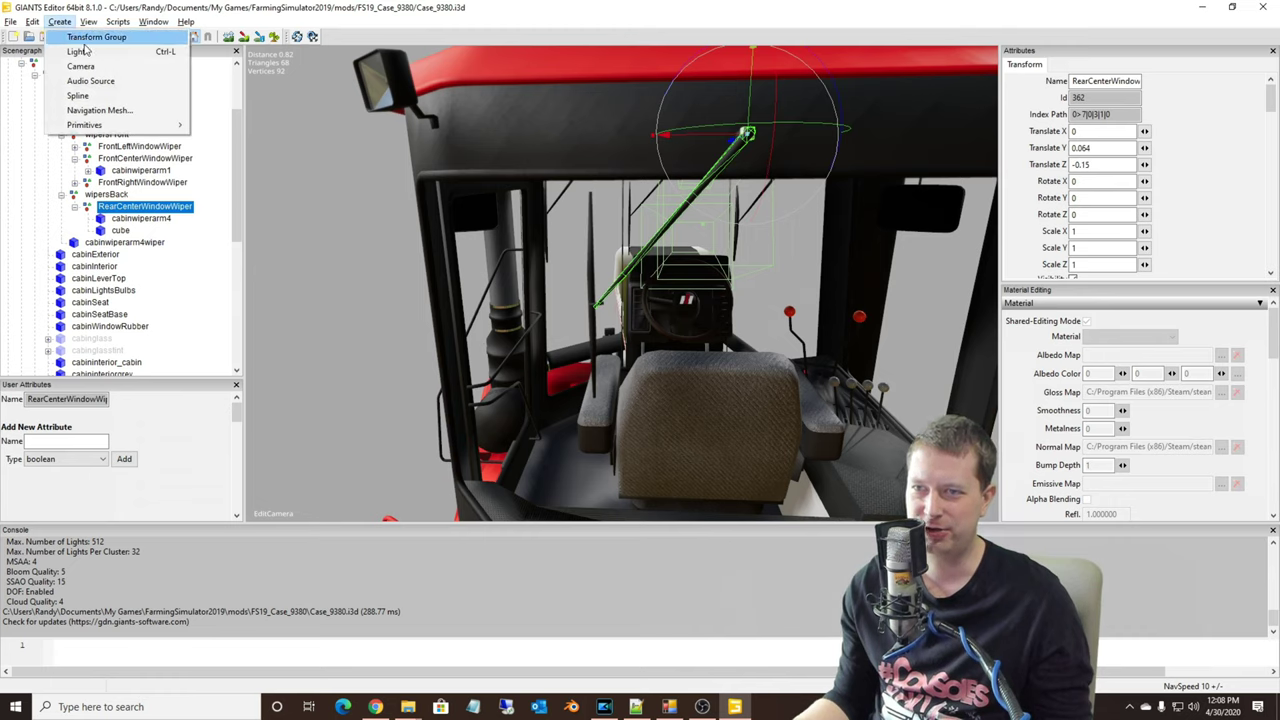
click(96, 37)
scroll(60, 300, down, 10)
Move the new transform group out of the scene root and into cabinwiperarm4 under RearCenterWindowWiper
click(50, 350)
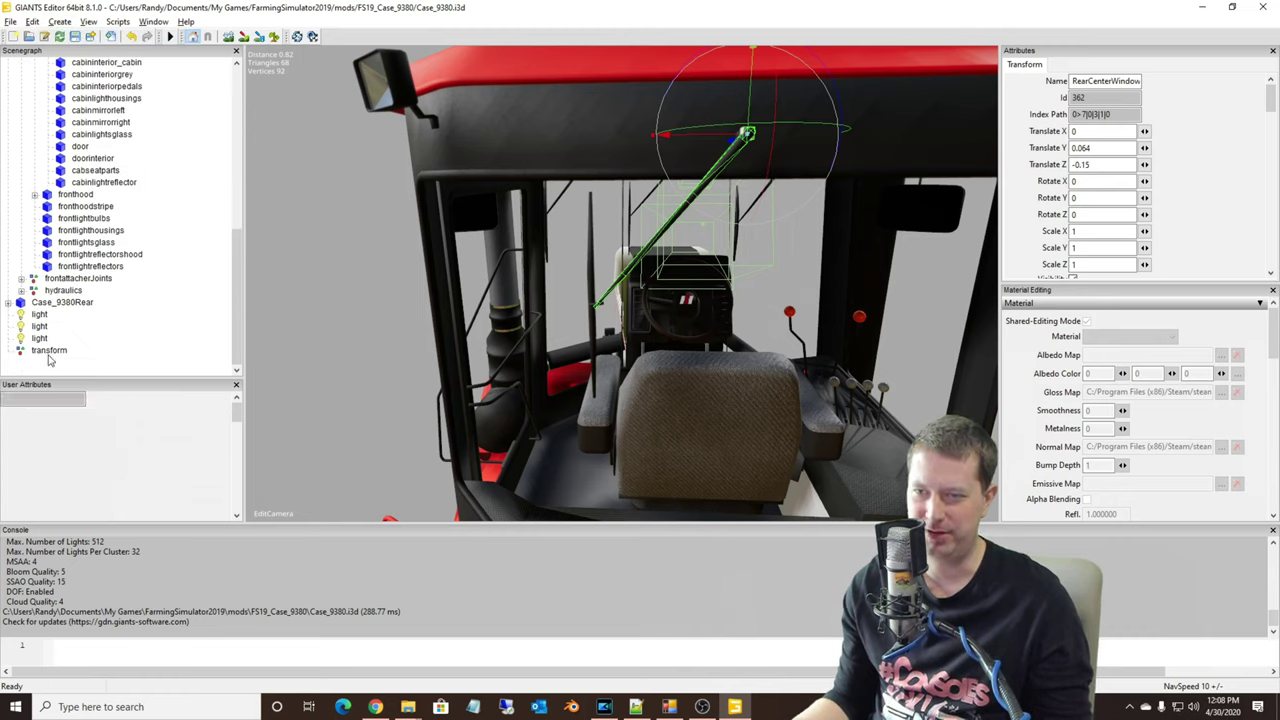
scroll(83, 248, up, 2)
scroll(83, 249, up, 5)
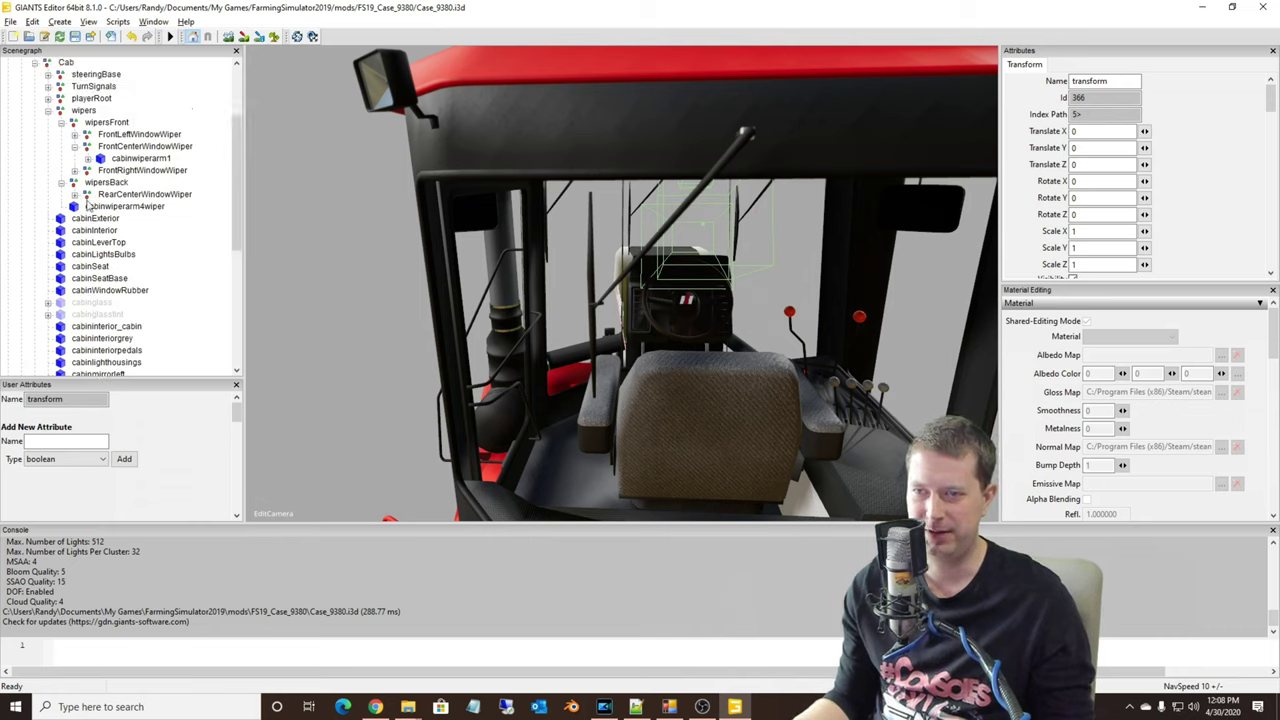
click(74, 195)
click(114, 207)
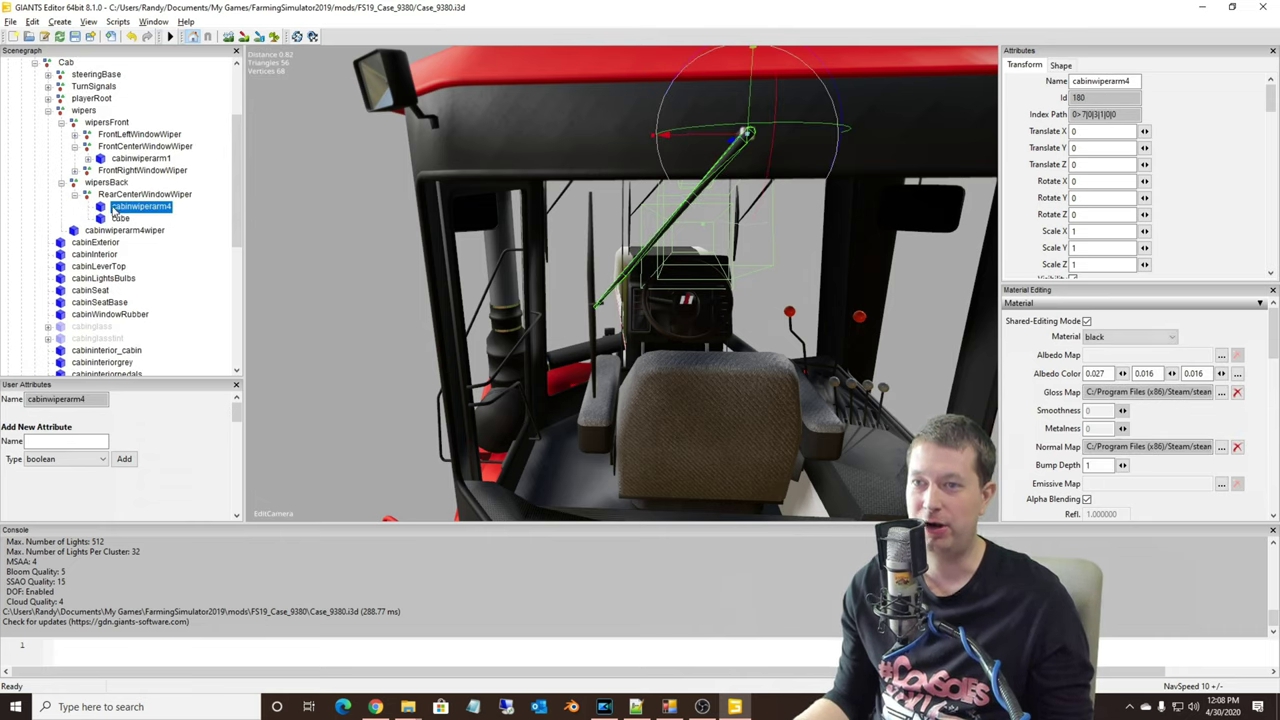
key(ctrl+e)
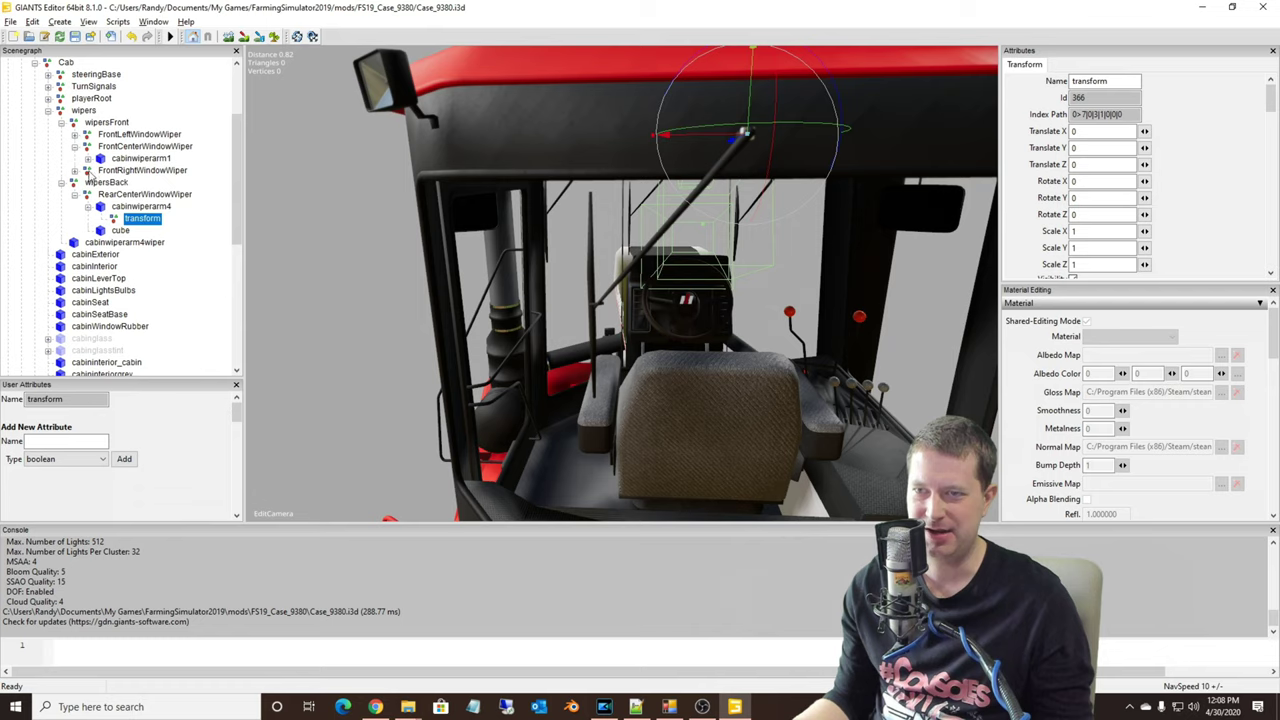
Check the naming used under the front cabinwiperarm1 and rename the new transform group to CenterRearWiper
click(88, 159)
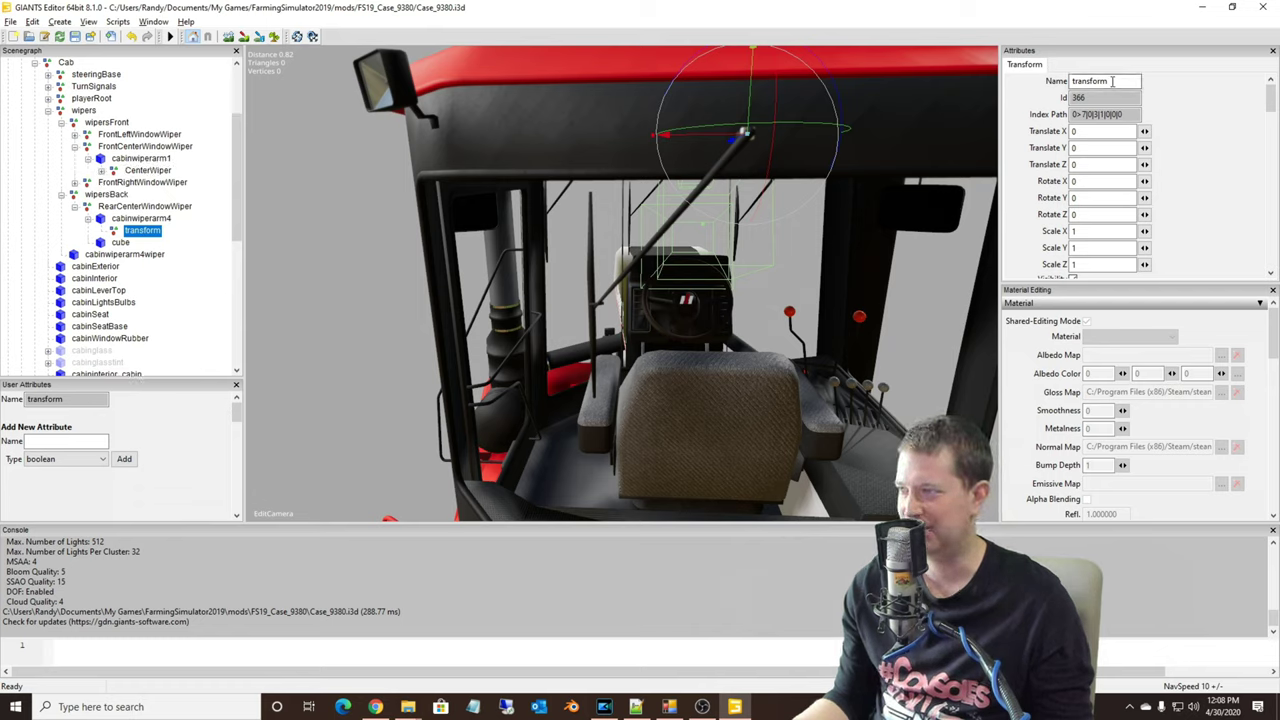
drag(1118, 81, 1023, 81)
text(Ce)
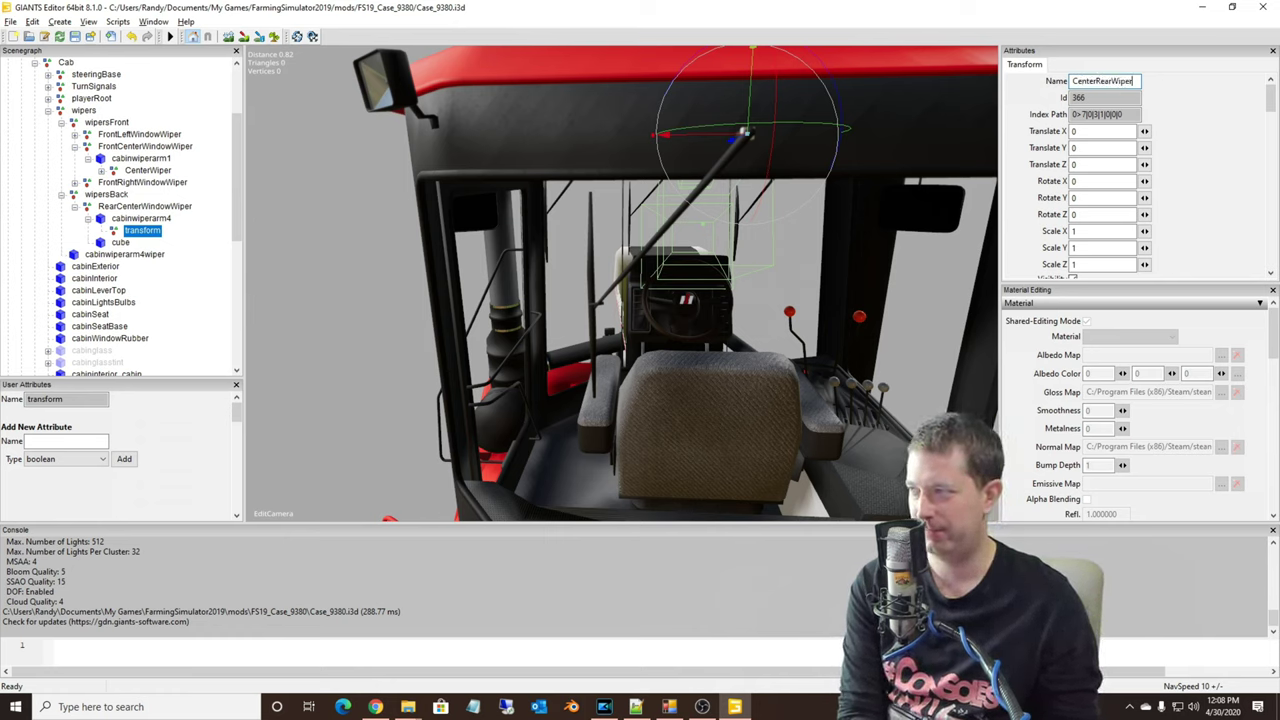
text(nterRearWiper)
key(Return)
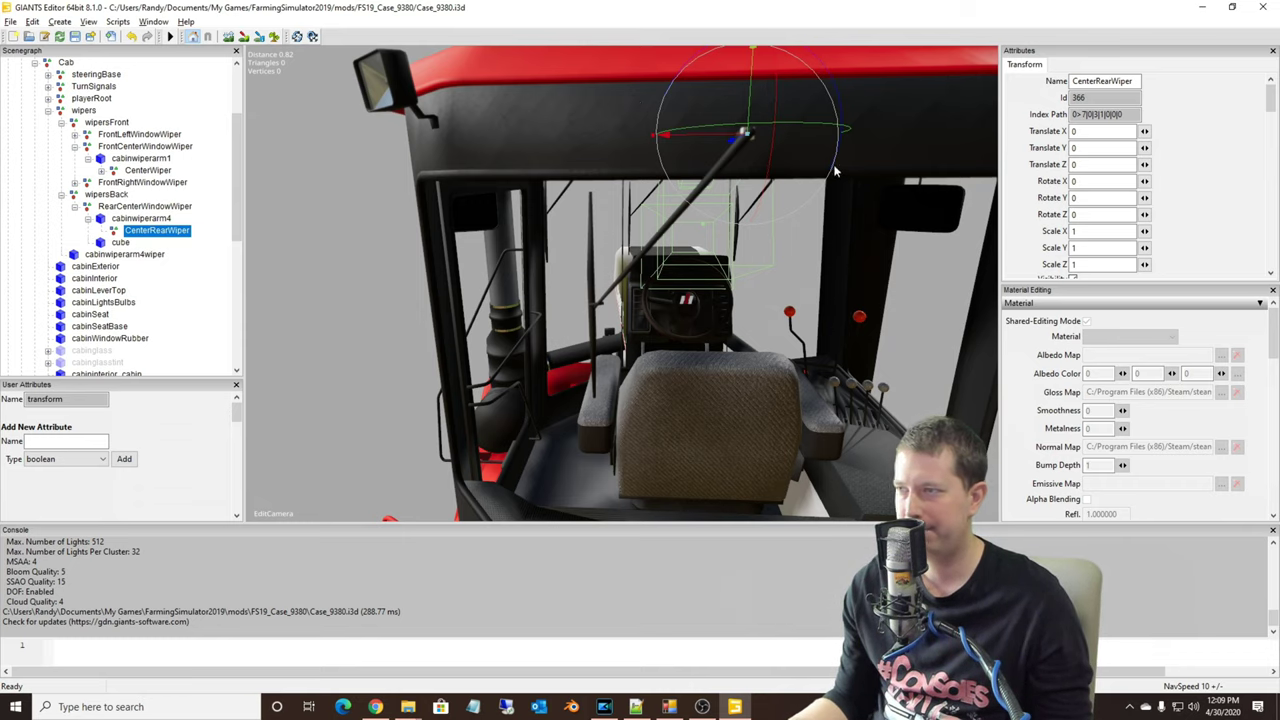
Move CenterRearWiper down to the wiper arm's lower end, about X 0.292 and Y -0.377, and set its Z rotation to 0
scroll(836, 171, down, 5)
scroll(754, 220, up, 5)
alt+drag(836, 171, 791, 186)
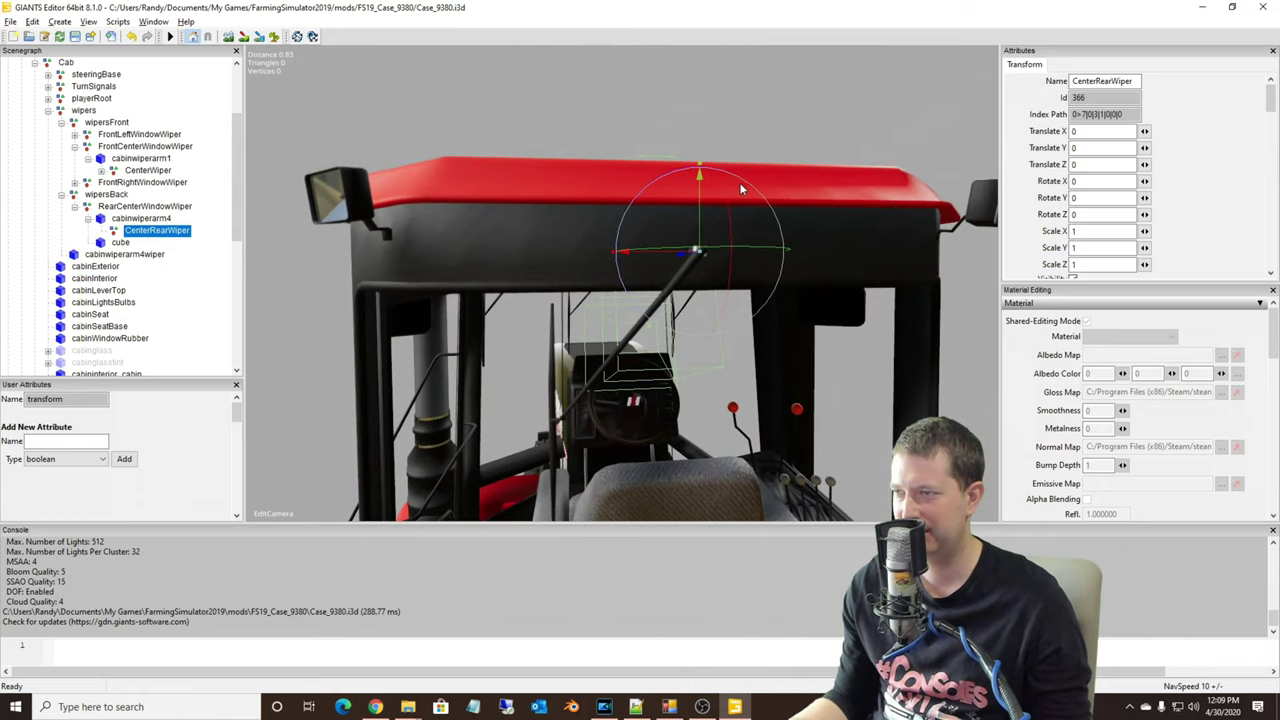
drag(662, 181, 527, 440)
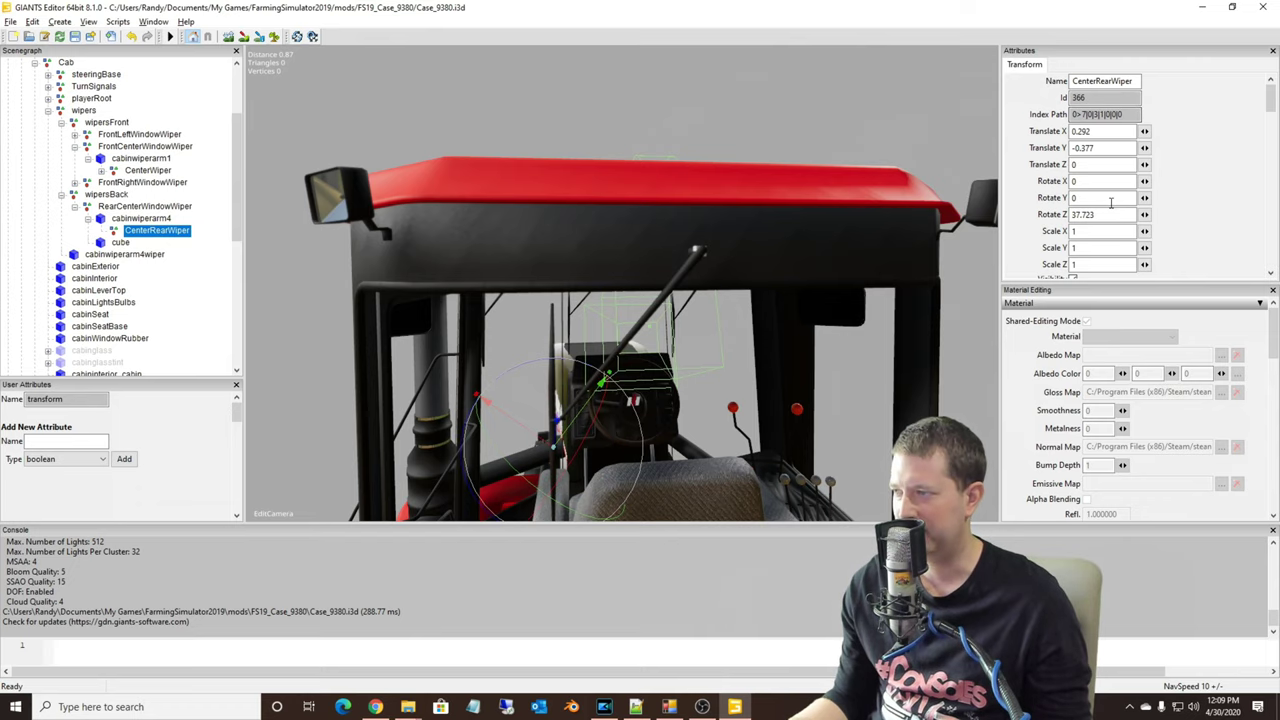
double_click(1110, 214)
text(0)
key(Return)
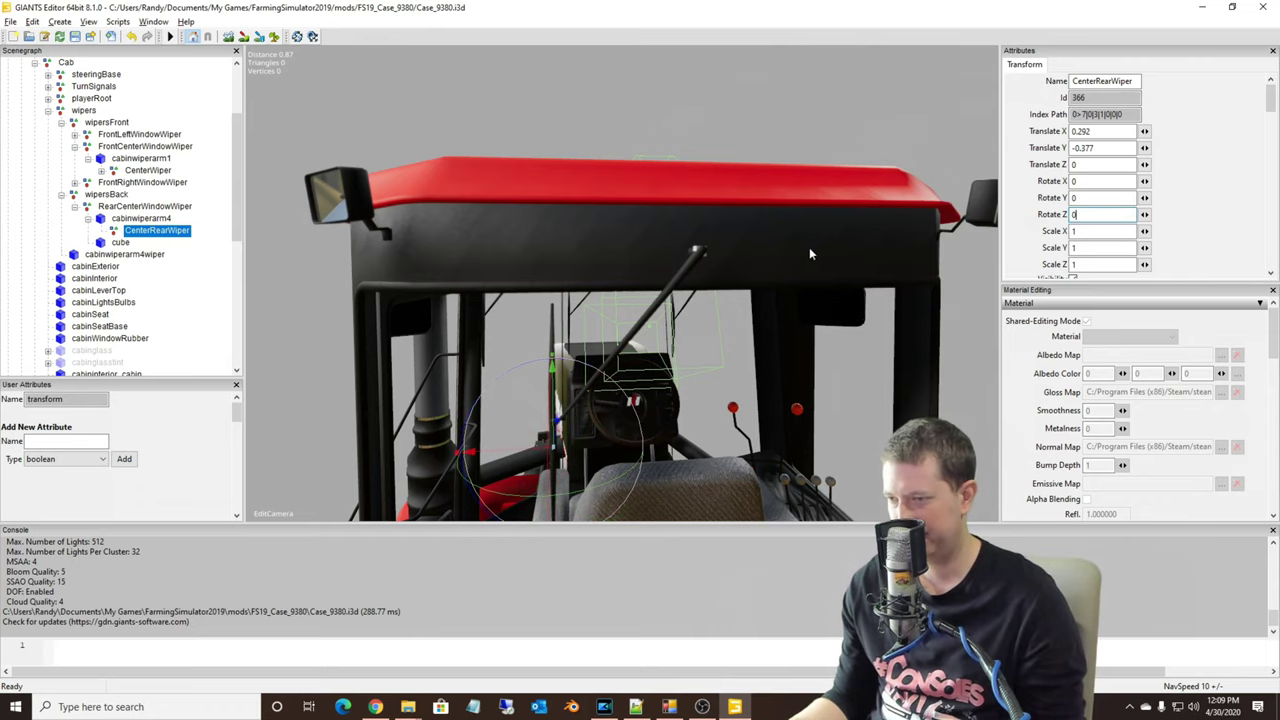
Raise CenterRearWiper to about Y -0.333 so it lines up with the joint between the rear wiper arm and blade
alt+drag(496, 426, 473, 469)
scroll(489, 474, up, 3)
scroll(489, 474, down, 4)
scroll(488, 505, up, 2)
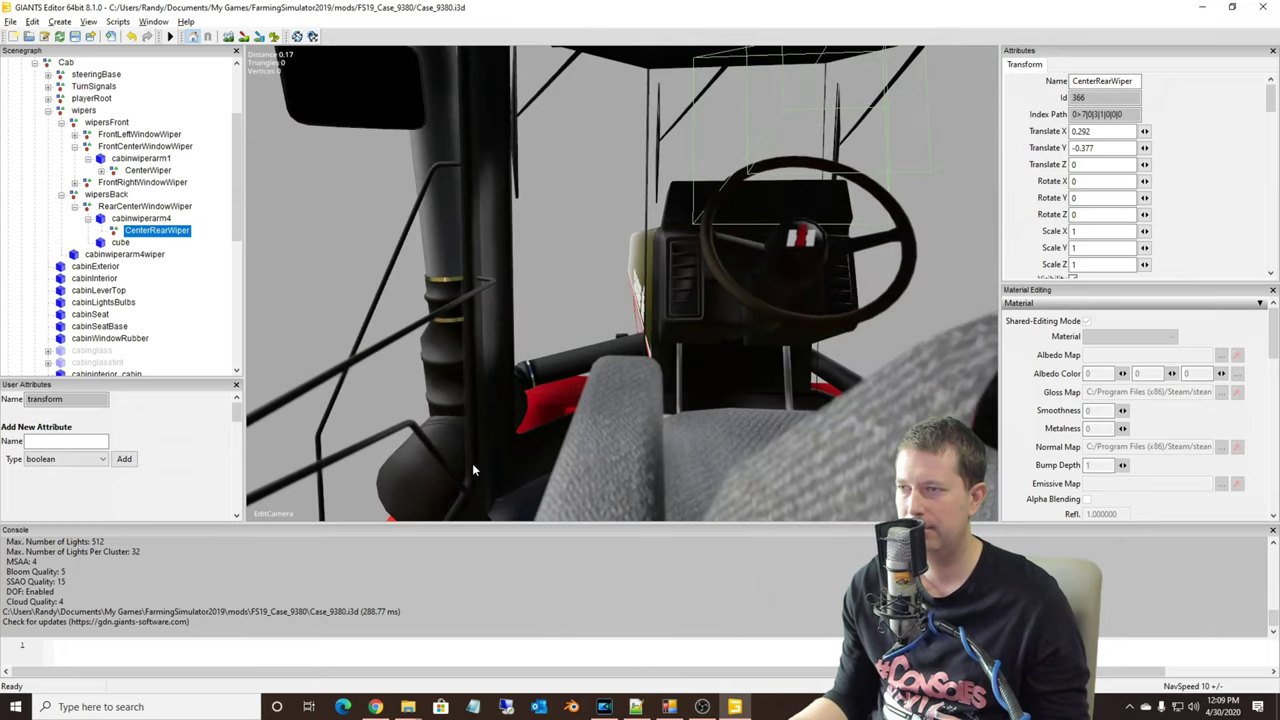
right_drag(473, 468, 463, 430)
alt+drag(463, 430, 480, 426)
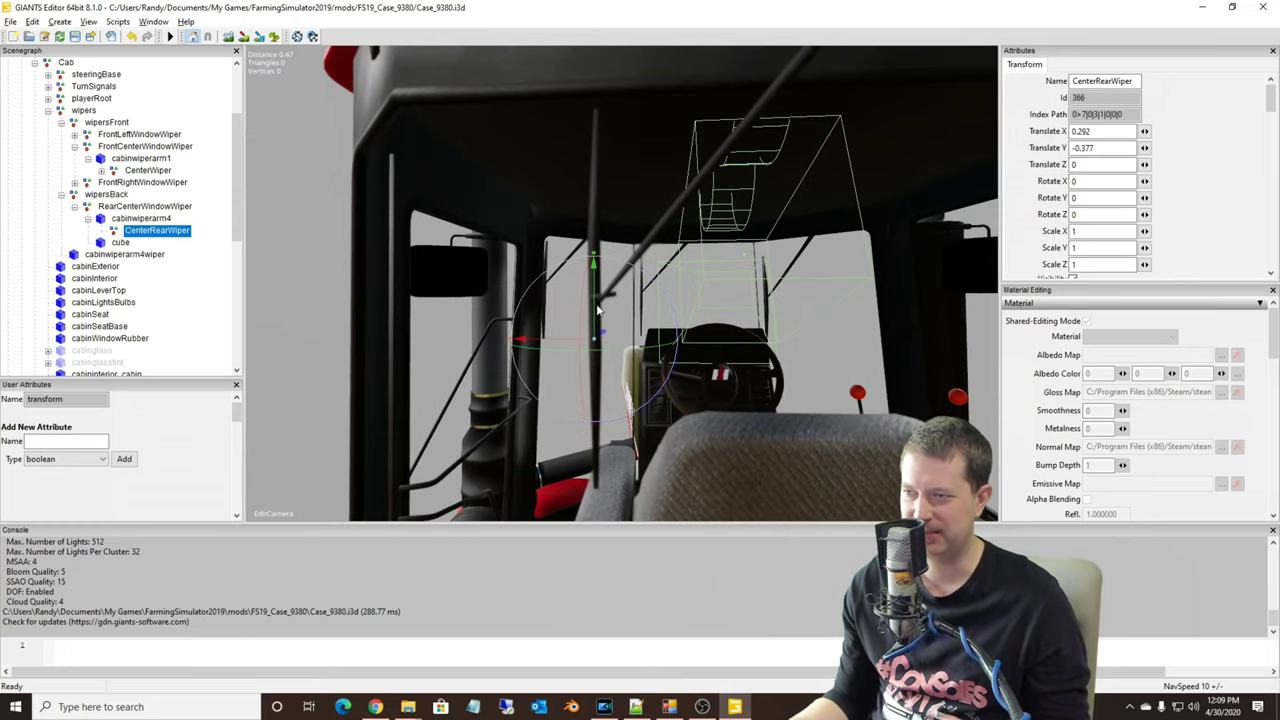
drag(592, 320, 592, 271)
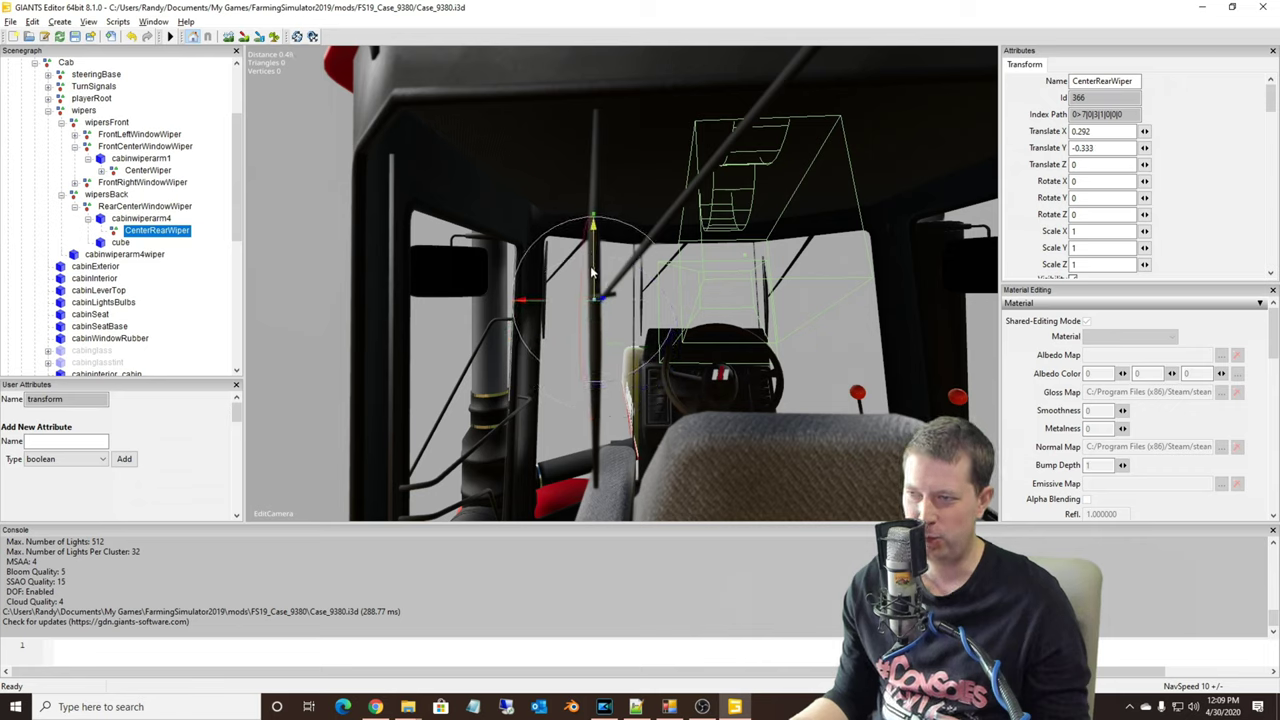
Move the cube from RearCenterWindowWiper into the CenterRearWiper group as a position marker
click(119, 243)
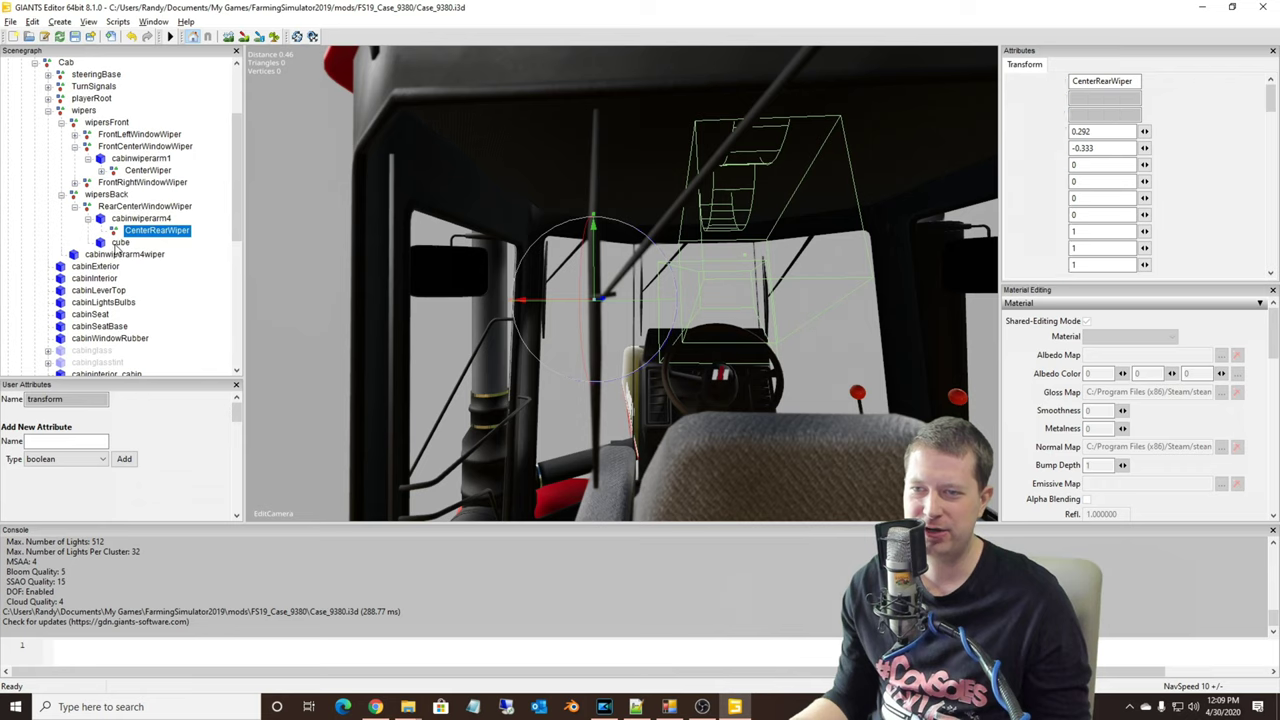
key(Delete)
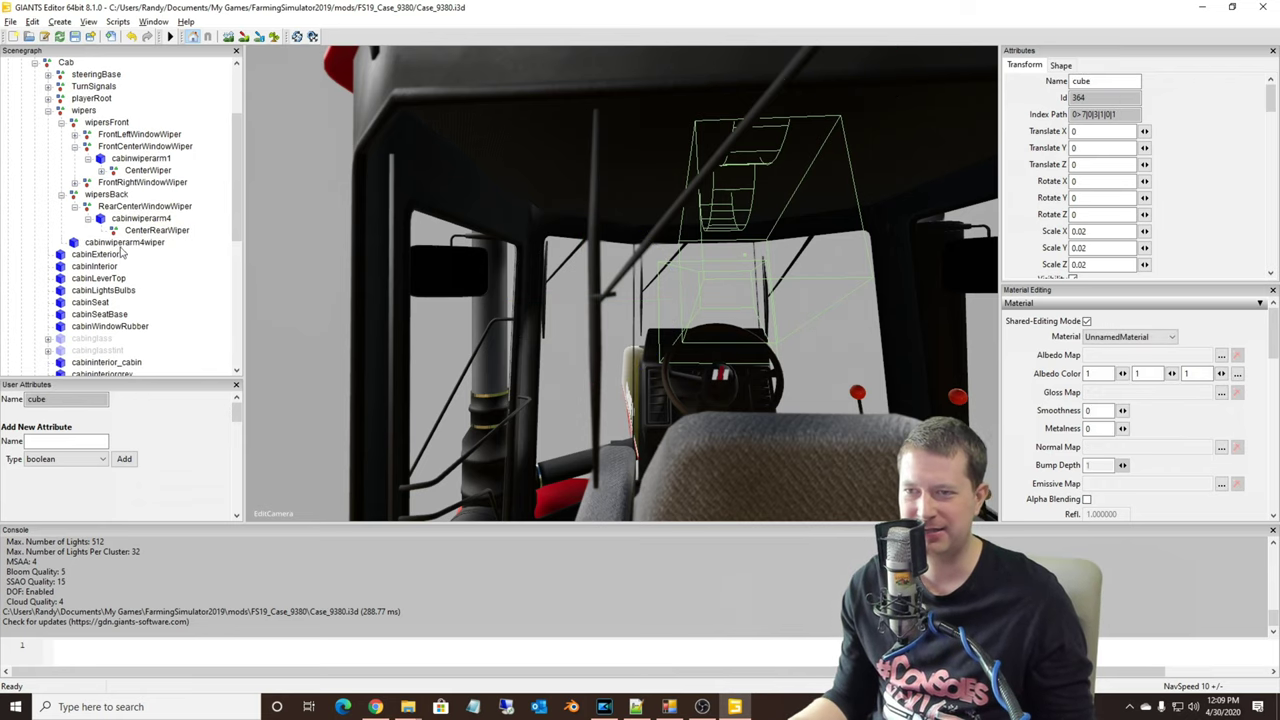
click(145, 231)
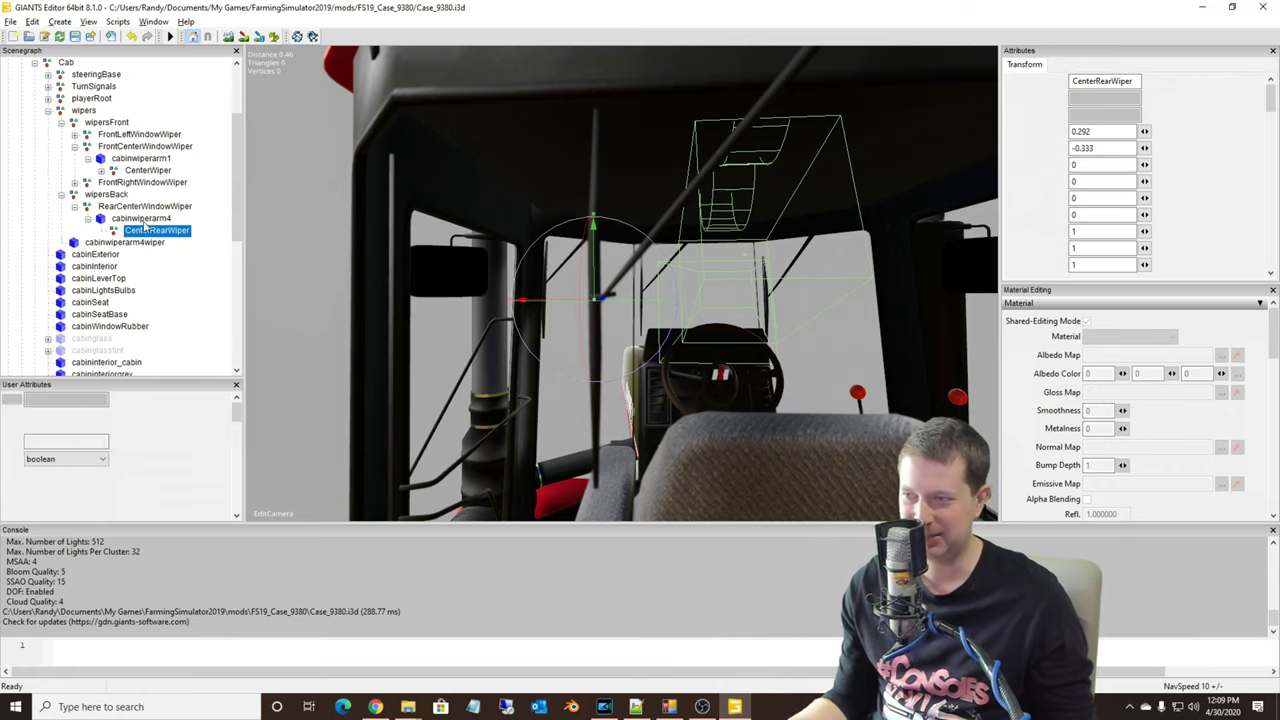
key(ctrl+v)
scroll(517, 297, up, 1)
scroll(393, 305, down, 1)
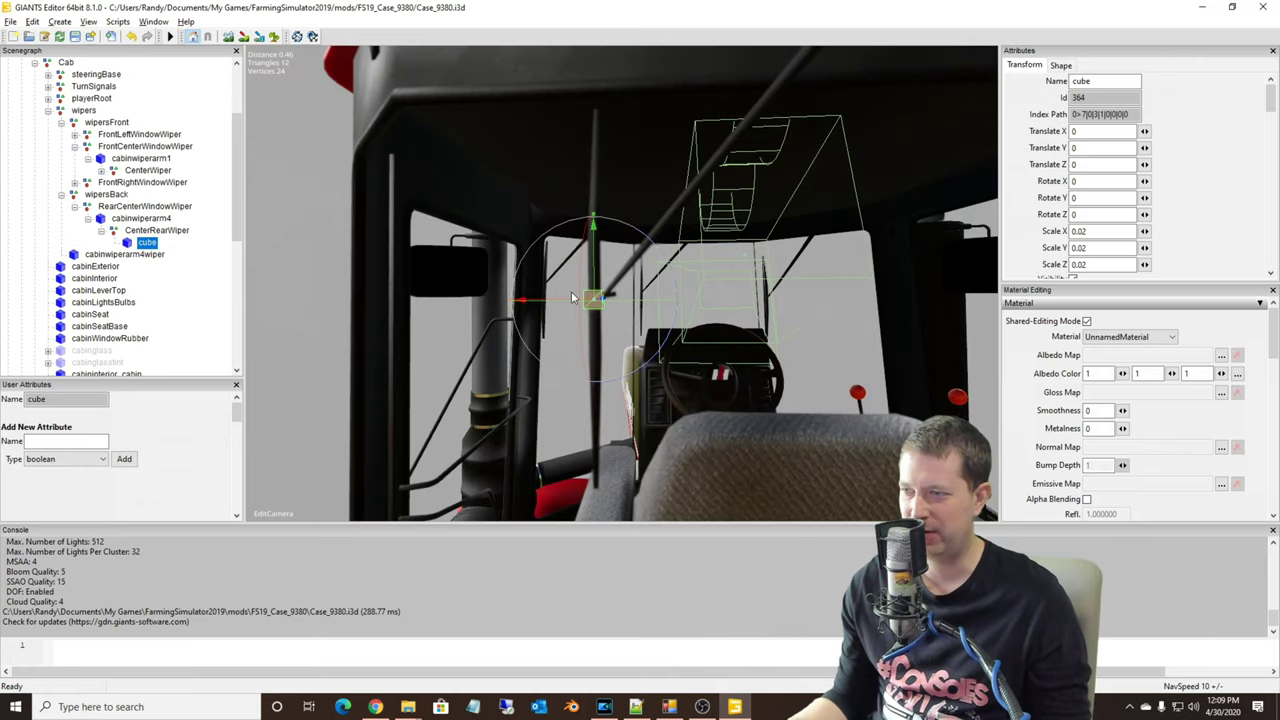
Scale the marker cube down uniformly to about 0.009 on all three axes
drag(595, 302, 436, 305)
scroll(591, 335, down, 1)
scroll(591, 338, up, 1)
scroll(577, 325, up, 1)
scroll(577, 325, down, 1)
scroll(546, 436, up, 1)
scroll(610, 329, down, 1)
scroll(645, 343, up, 1)
scroll(622, 345, down, 1)
scroll(602, 348, up, 1)
scroll(436, 305, down, 1)
Position the small cube on the wiper arm's blade joint, at about X -0.009, Y 0.003 and Z 0.011
middle_drag(436, 311, 537, 247)
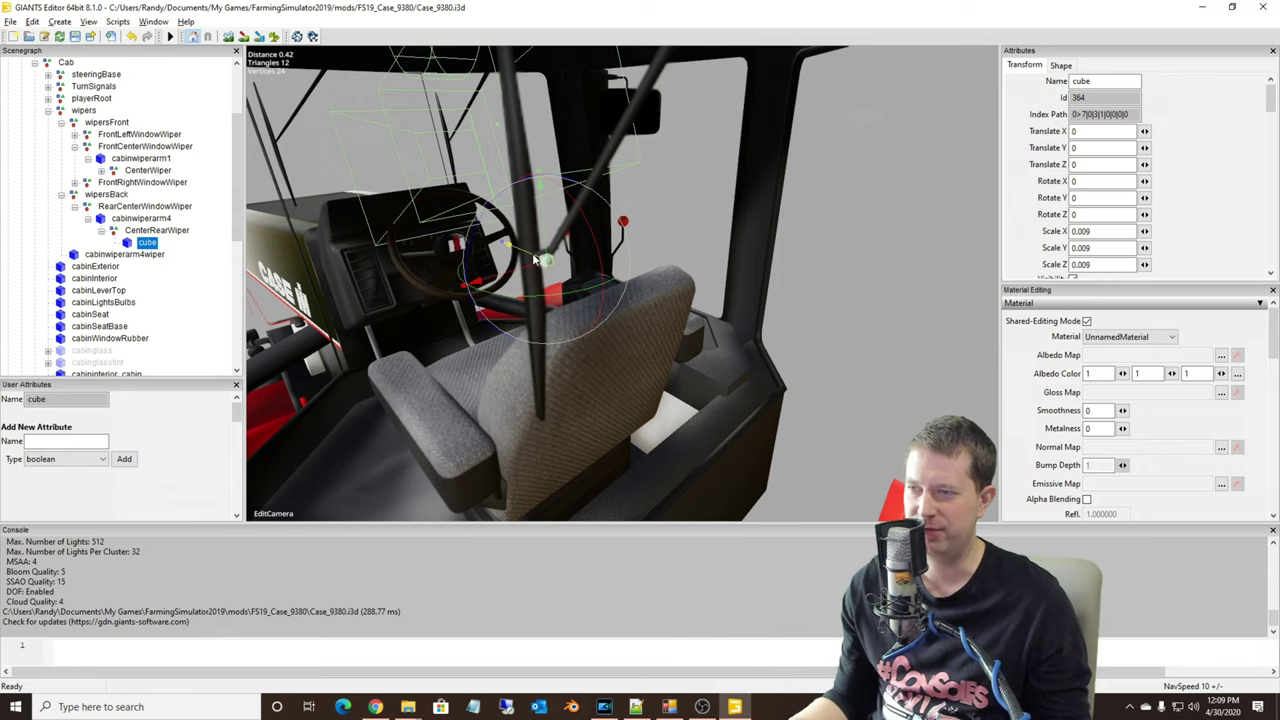
mouse_move(535, 258)
mouse_down()
mouse_move(519, 257)
mouse_move(530, 265)
mouse_up()
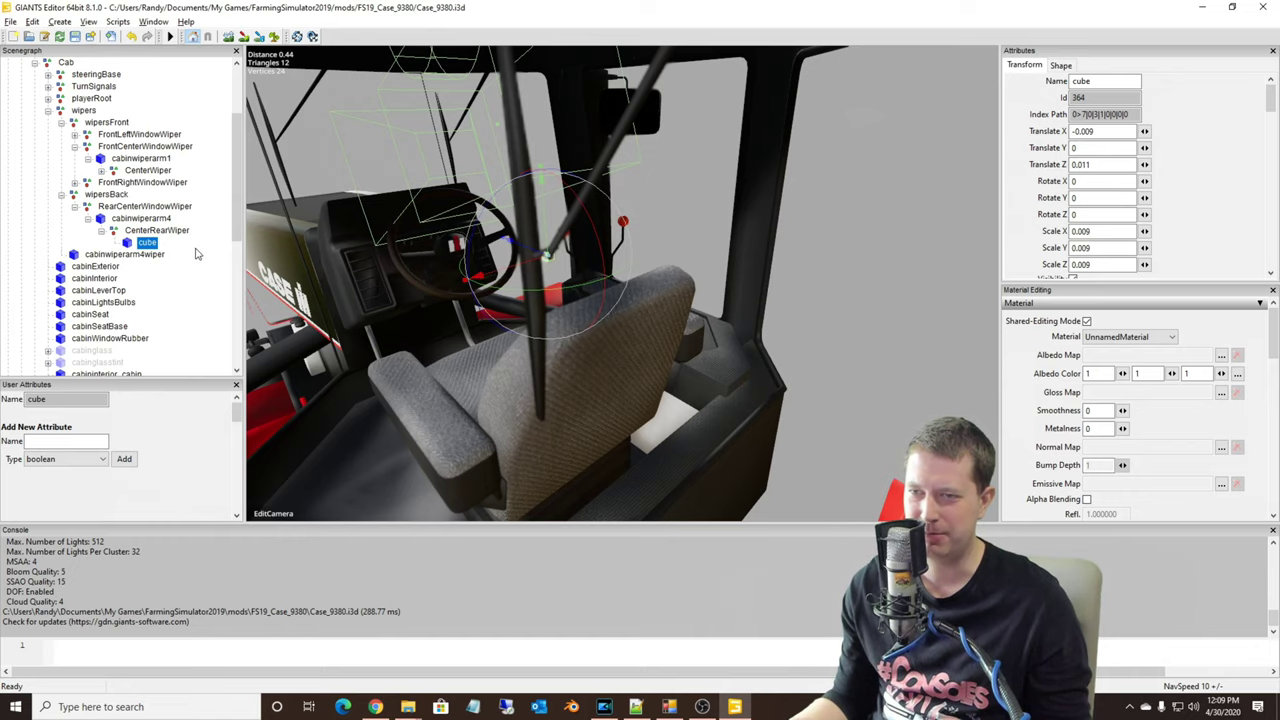
scroll(498, 258, down, 4)
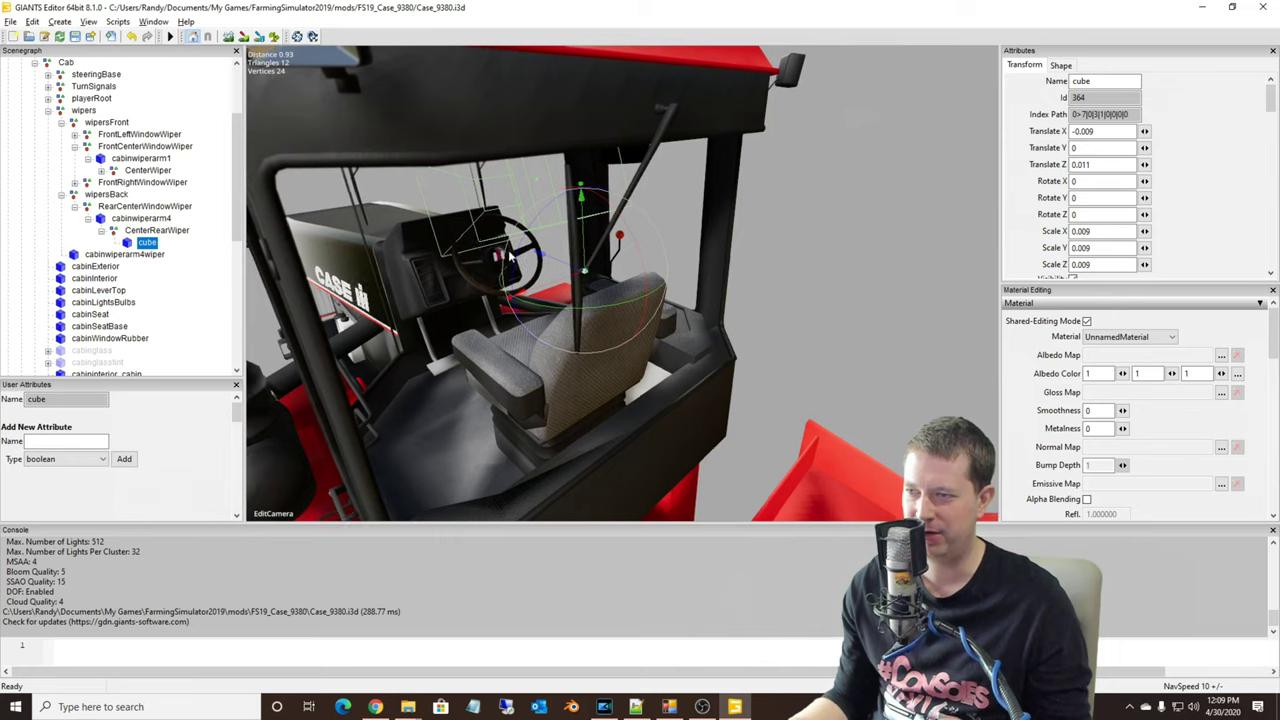
scroll(526, 257, up, 6)
alt+drag(526, 257, 402, 254)
scroll(402, 254, down, 3)
middle_drag(401, 248, 378, 227)
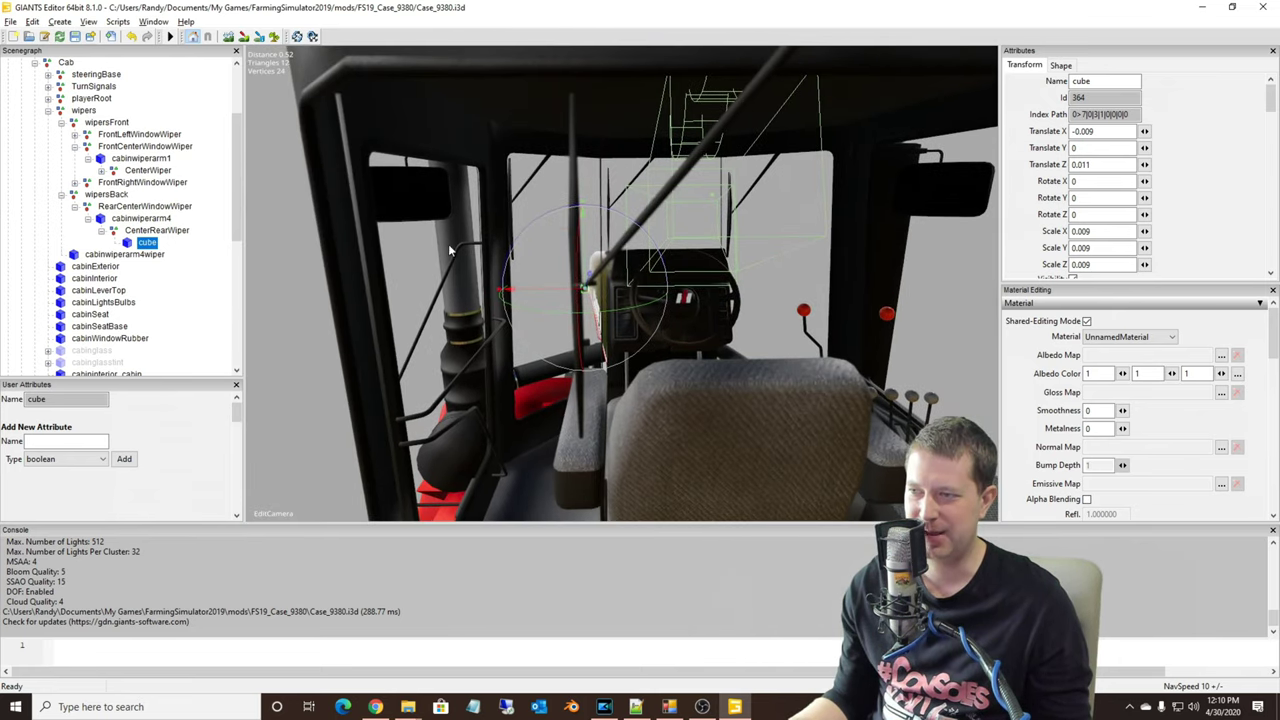
scroll(498, 259, up, 1)
scroll(550, 268, down, 1)
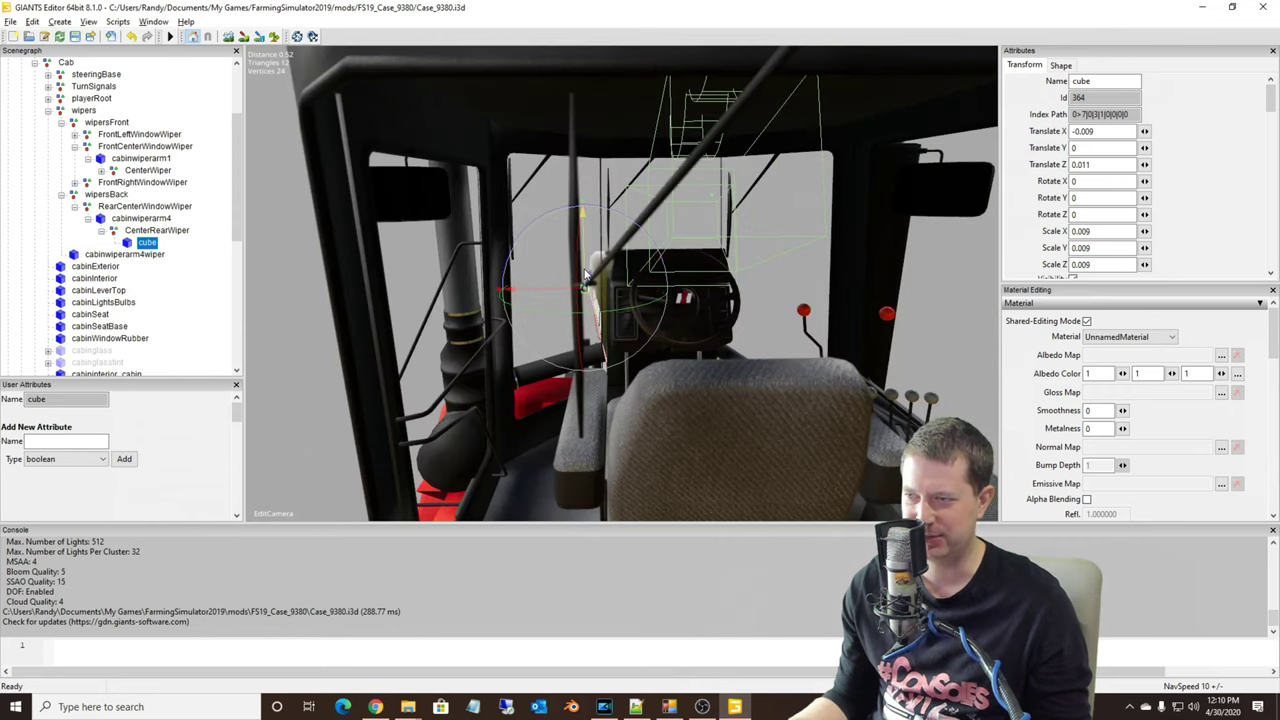
drag(585, 274, 582, 271)
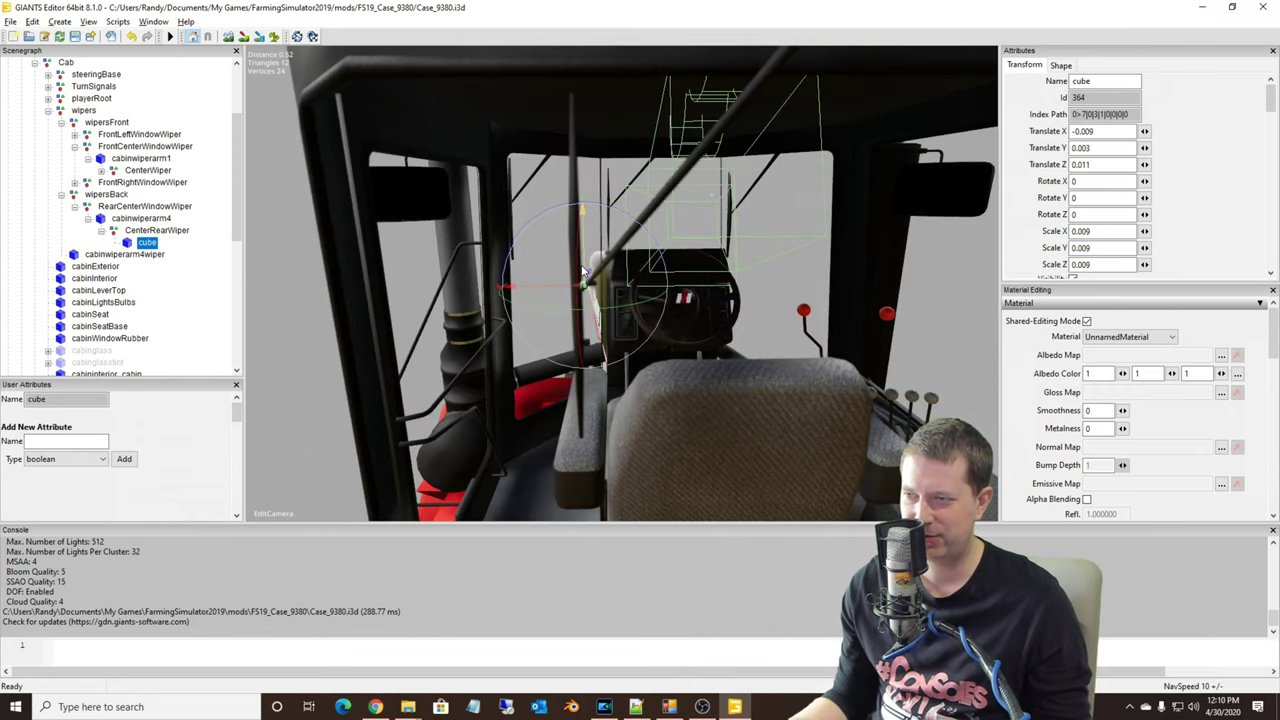